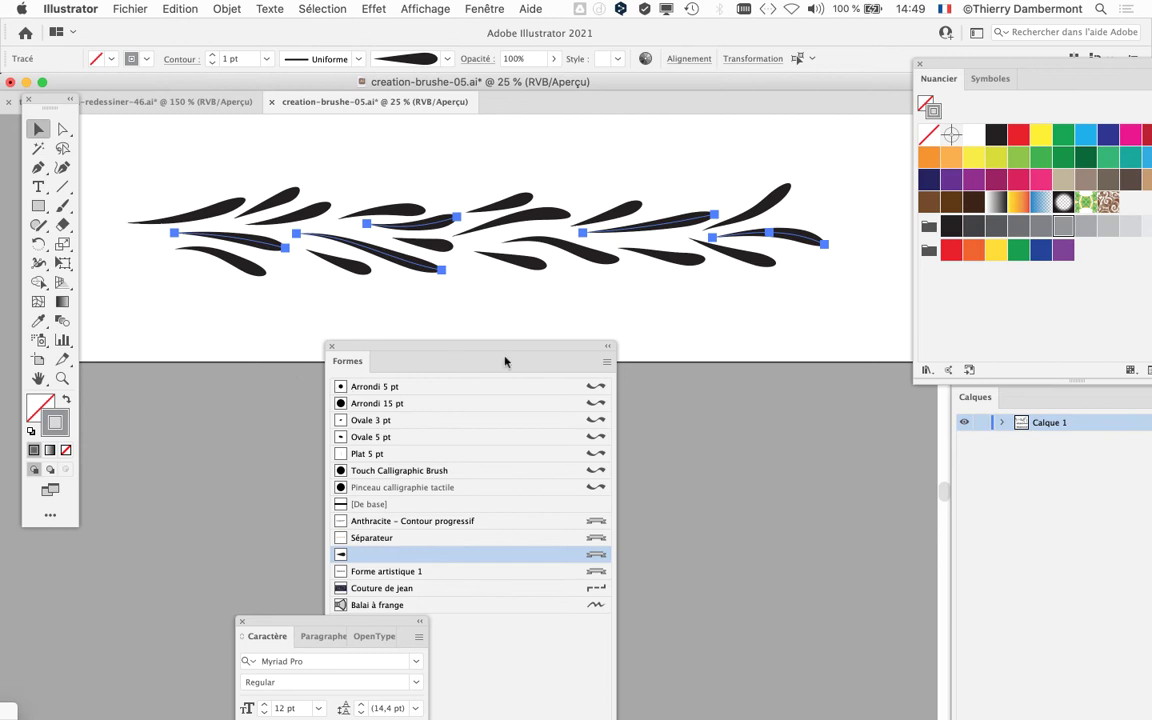
Reposition the Formes panel beside the artwork and deselect the garland strokes.
drag(497, 351, 644, 328)
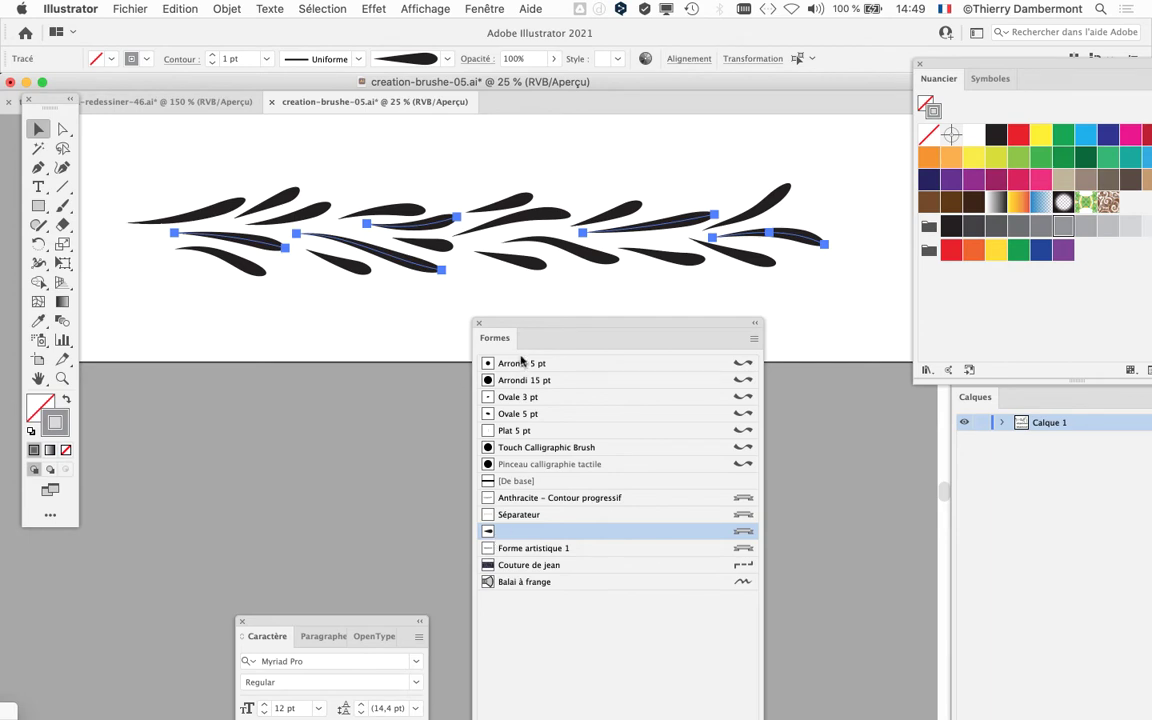
drag(505, 326, 662, 139)
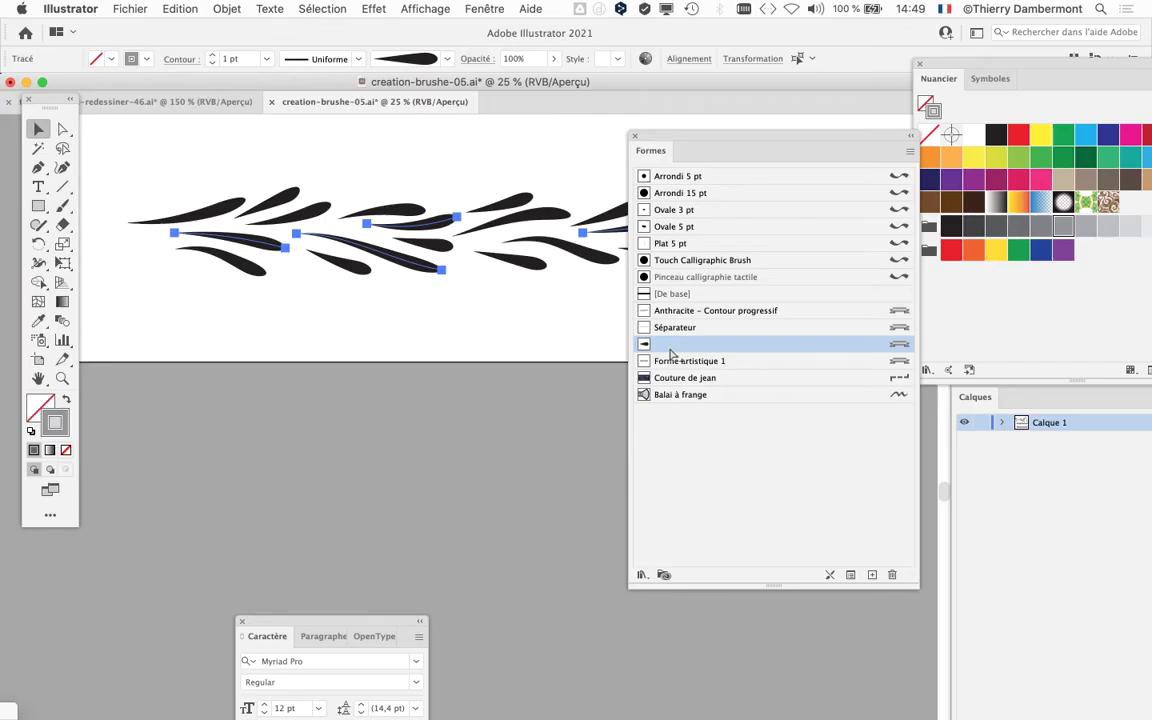
drag(660, 138, 692, 365)
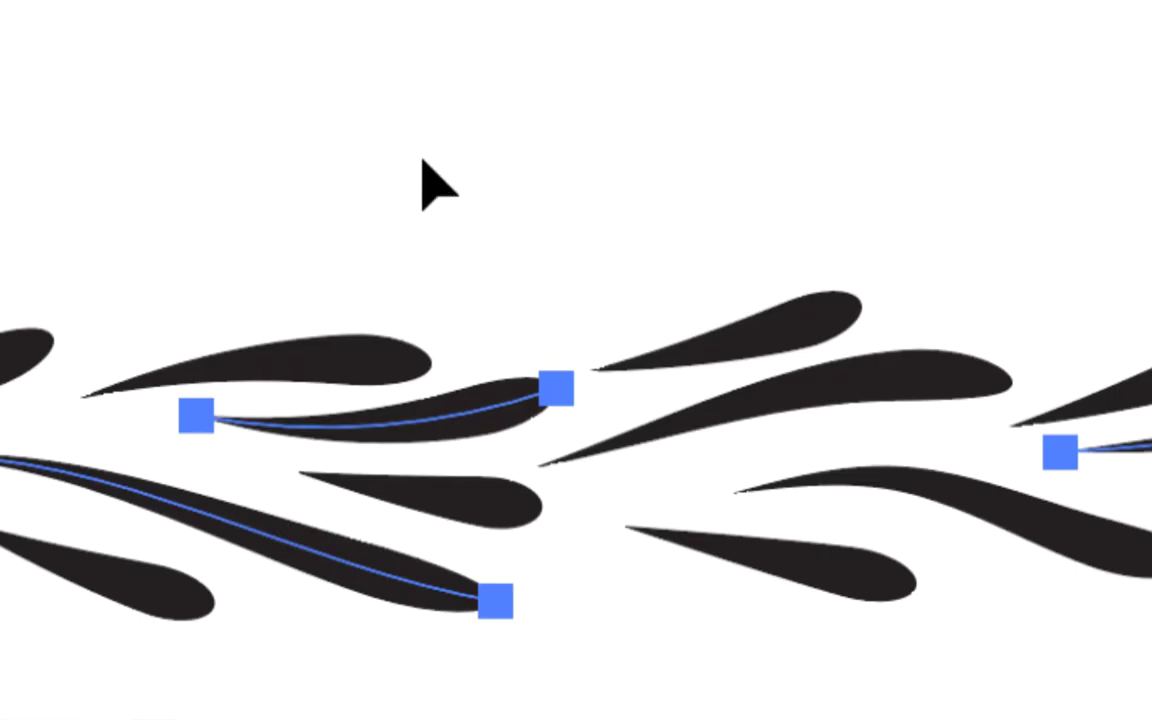
click(430, 185)
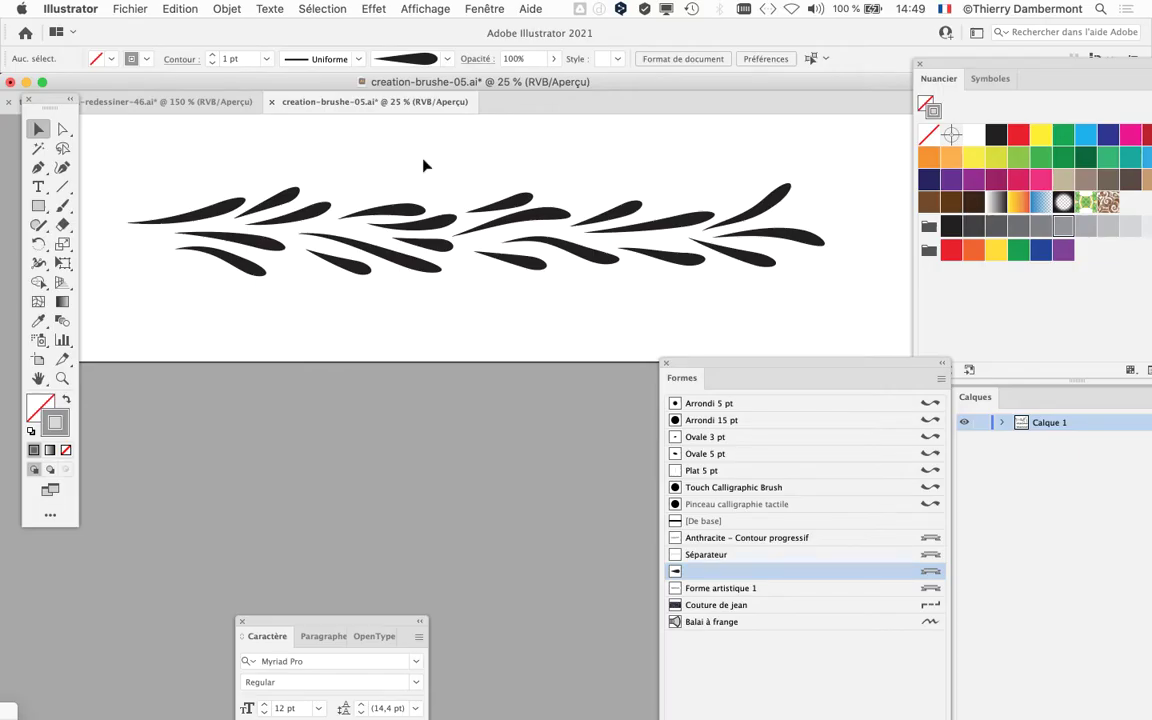
mouse_move(685, 367)
mouse_down()
mouse_move(713, 106)
mouse_move(685, 114)
mouse_up()
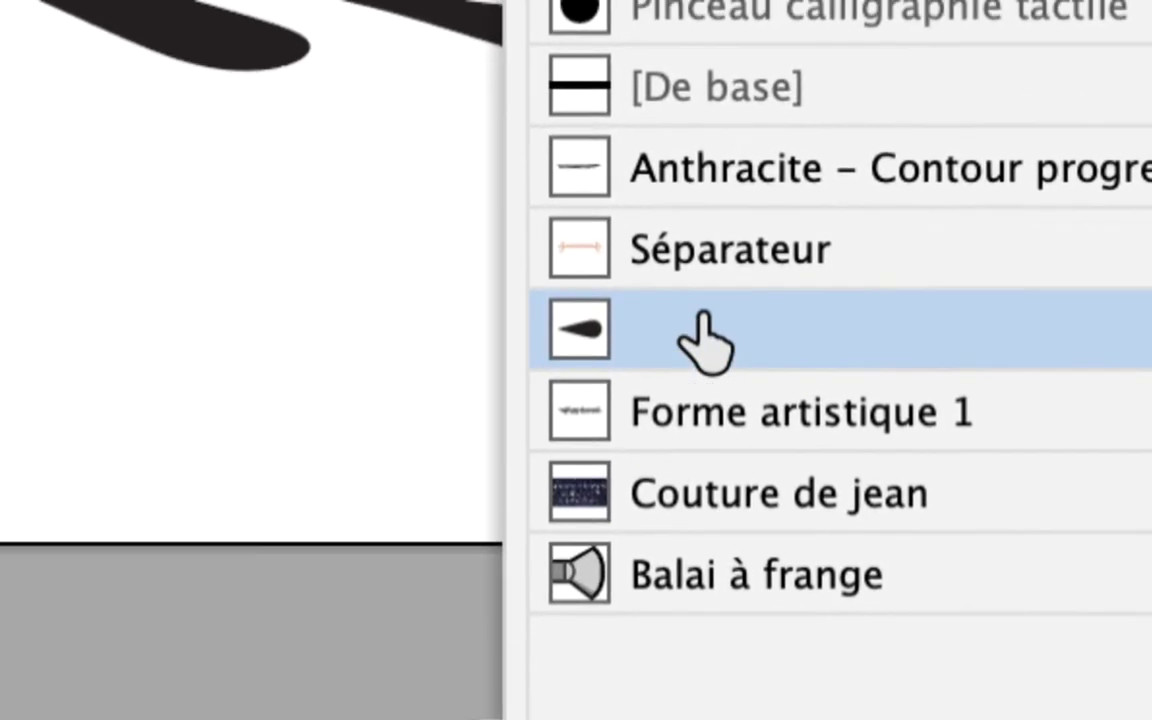
Set the teardrop leaf brush's colouring mode to Teintes and apply it to existing strokes.
double_click(704, 325)
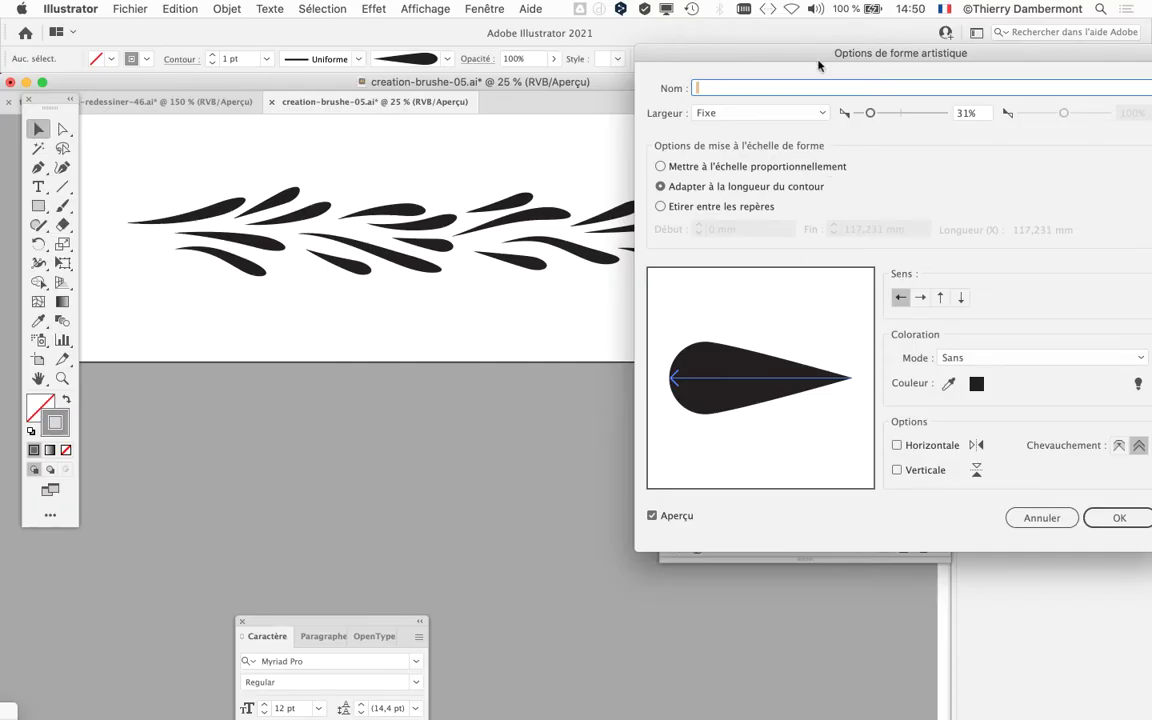
mouse_move(809, 62)
mouse_down()
mouse_move(578, 52)
mouse_move(587, 36)
mouse_up()
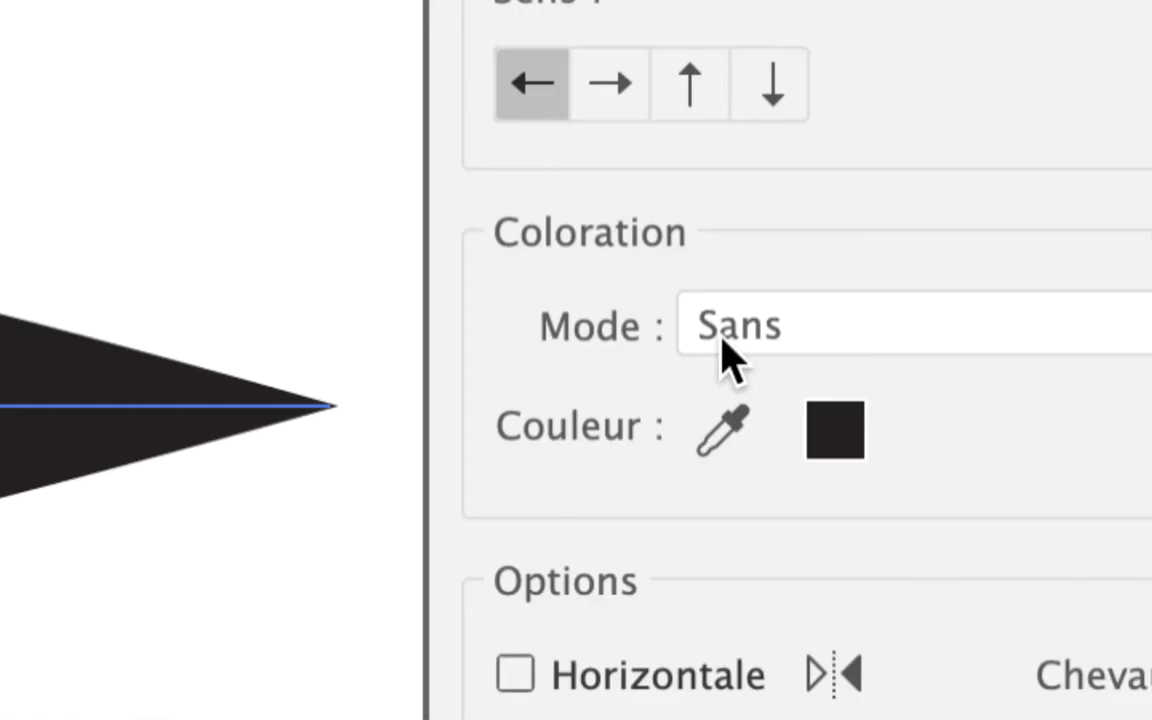
click(723, 340)
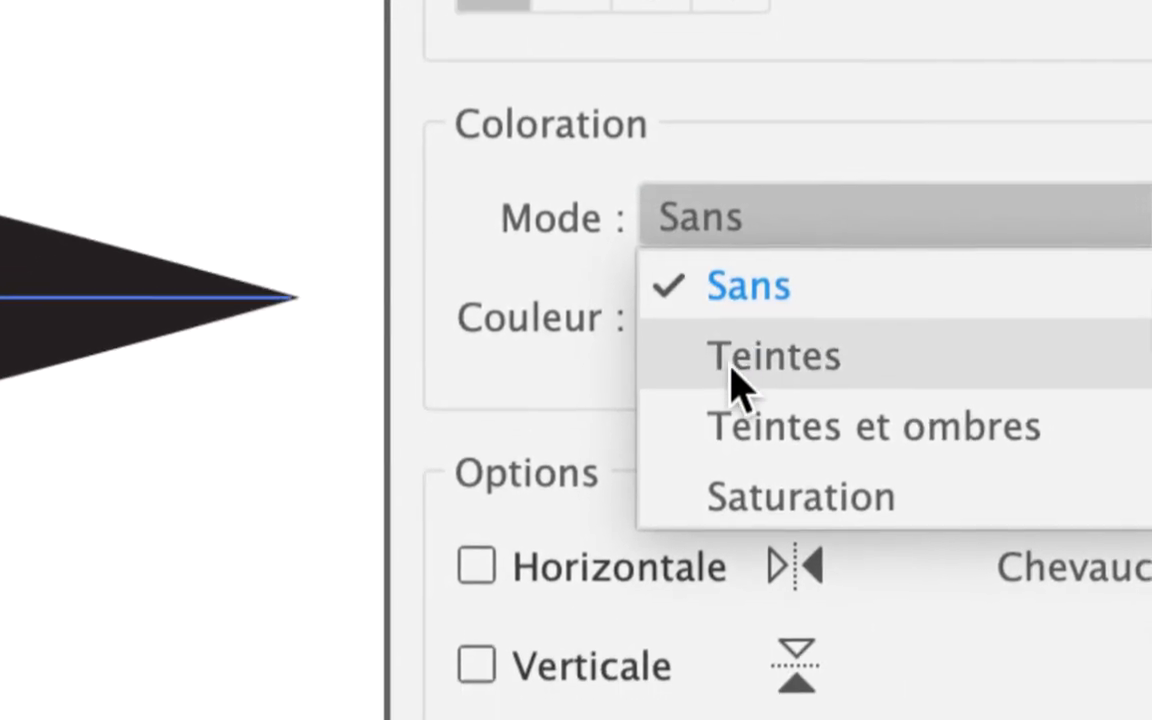
click(727, 368)
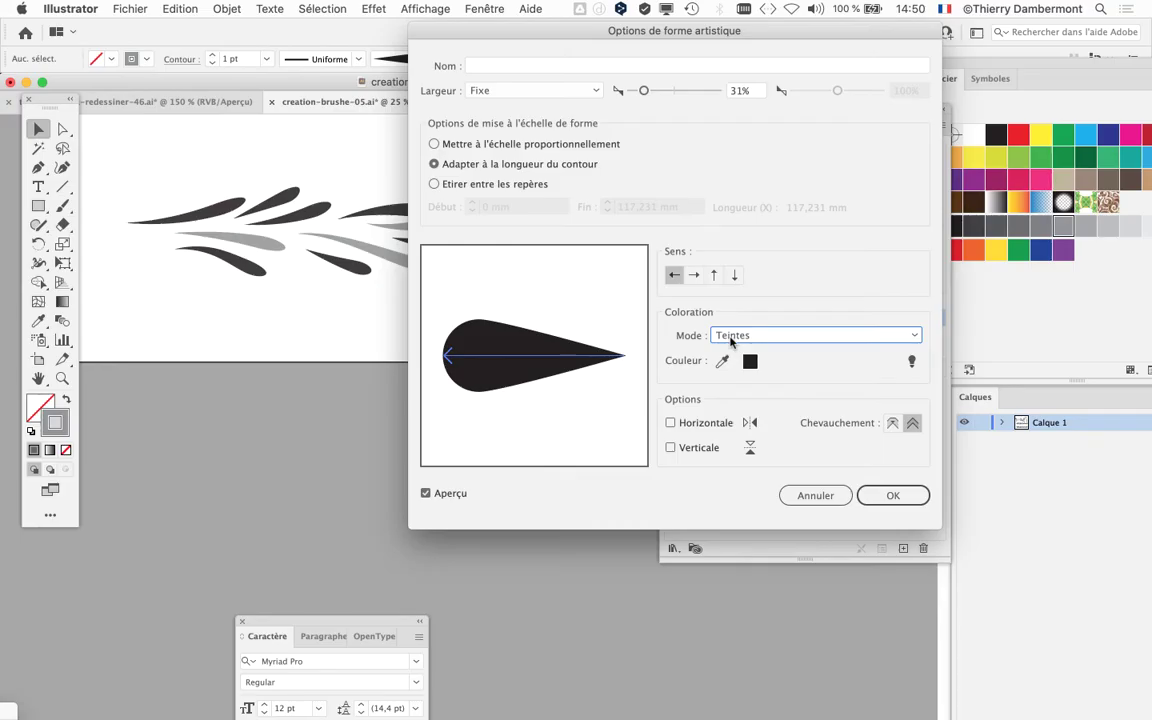
click(889, 494)
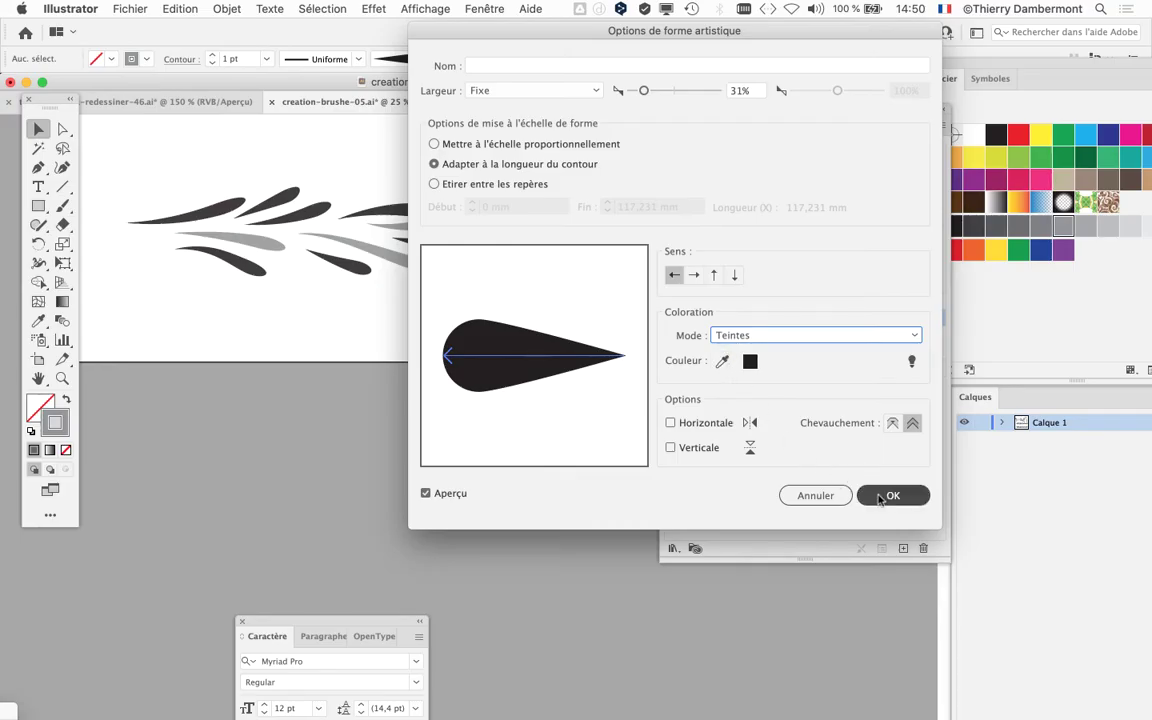
click(612, 313)
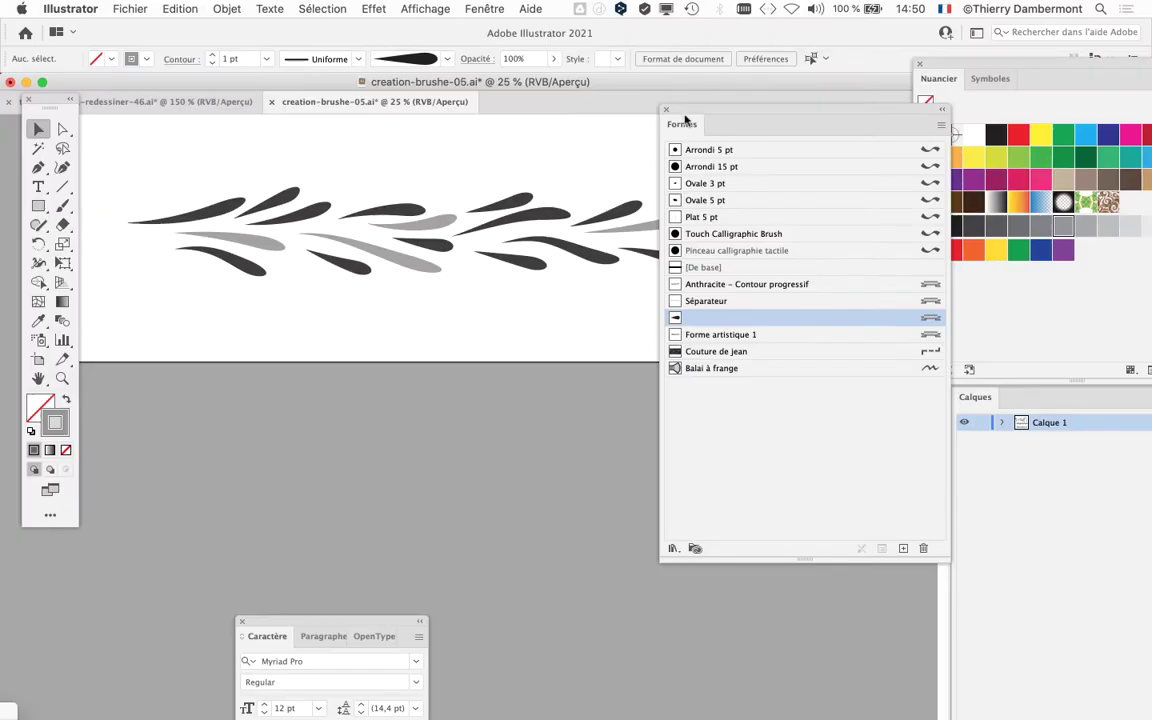
drag(685, 118, 710, 334)
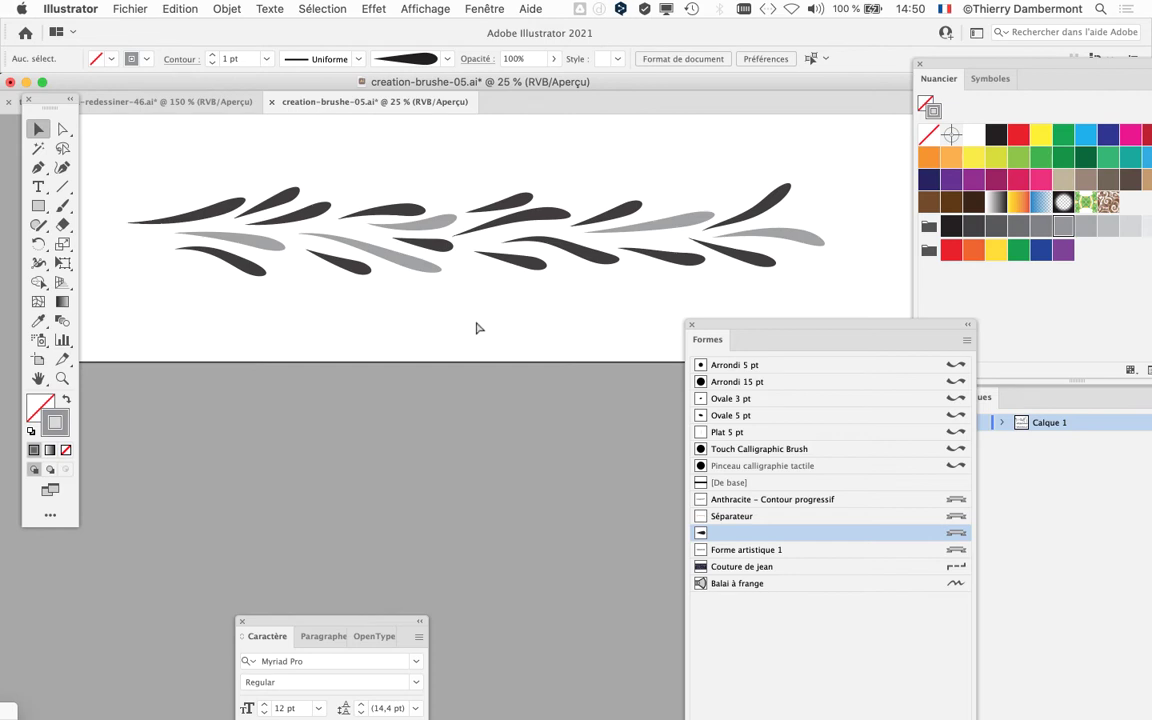
Marquee-select every grey and black leaf stroke of the garland, moving the Formes panel aside.
mouse_move(753, 324)
mouse_down()
mouse_move(723, 303)
mouse_move(660, 347)
mouse_up()
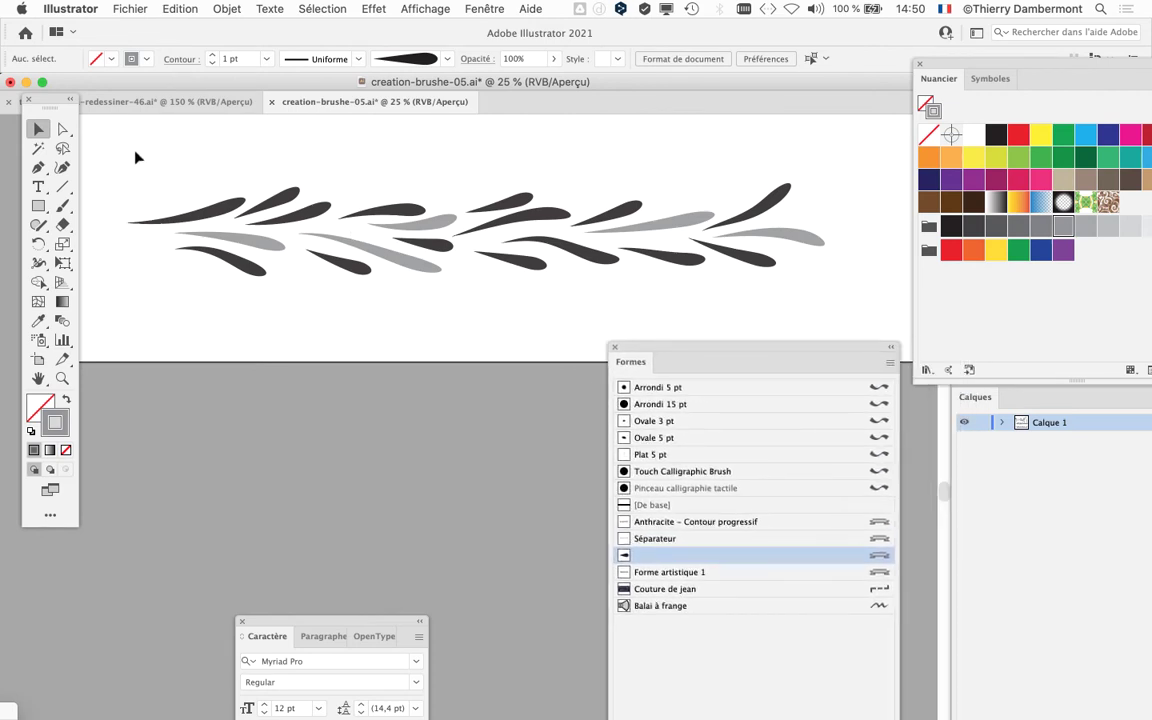
mouse_move(127, 147)
mouse_down()
mouse_move(316, 231)
mouse_move(818, 303)
mouse_up()
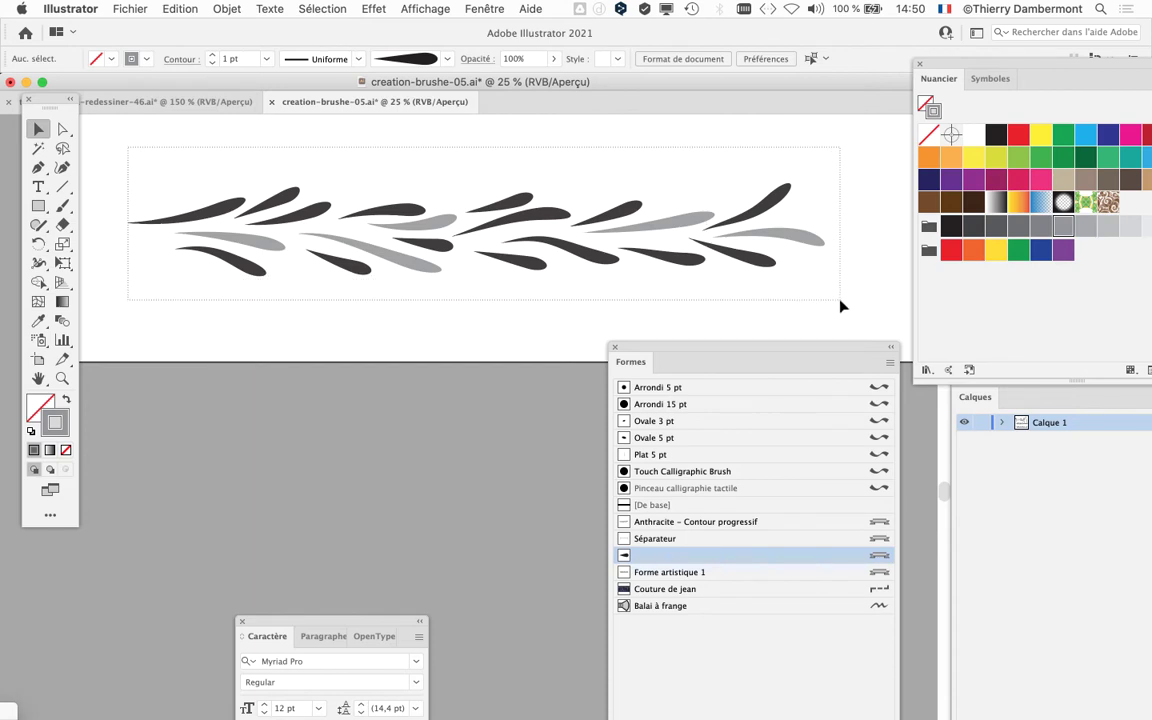
click(141, 177)
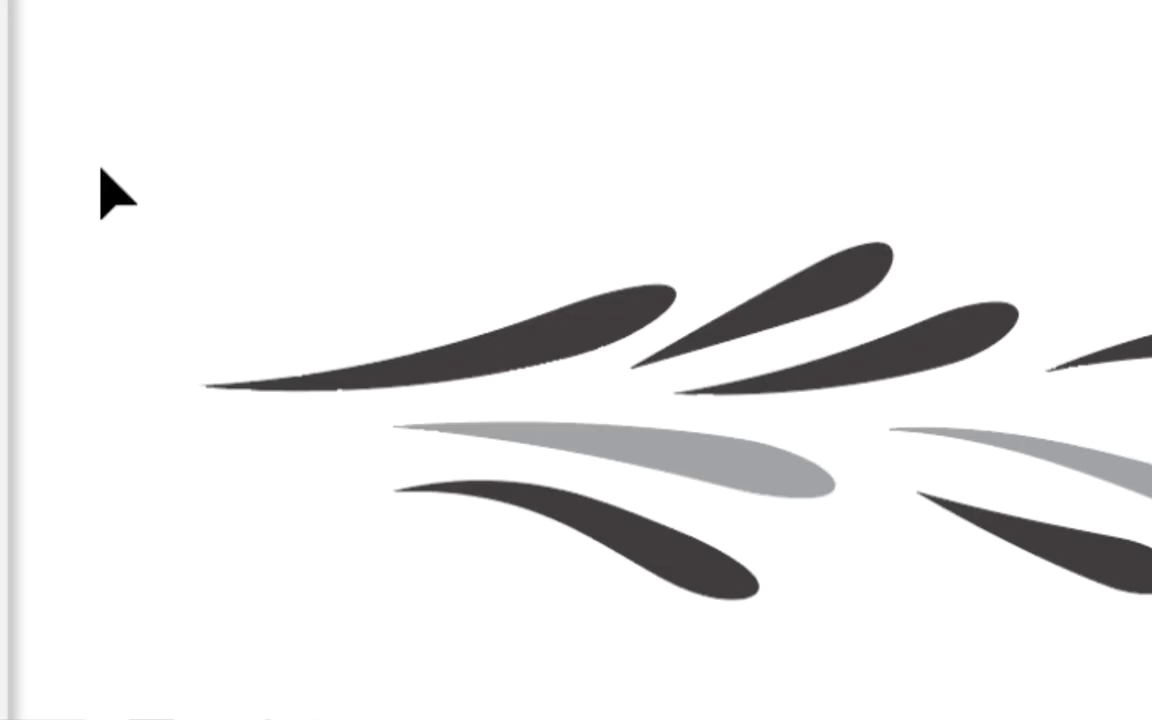
mouse_move(101, 175)
mouse_down()
mouse_move(332, 252)
mouse_move(703, 290)
mouse_up()
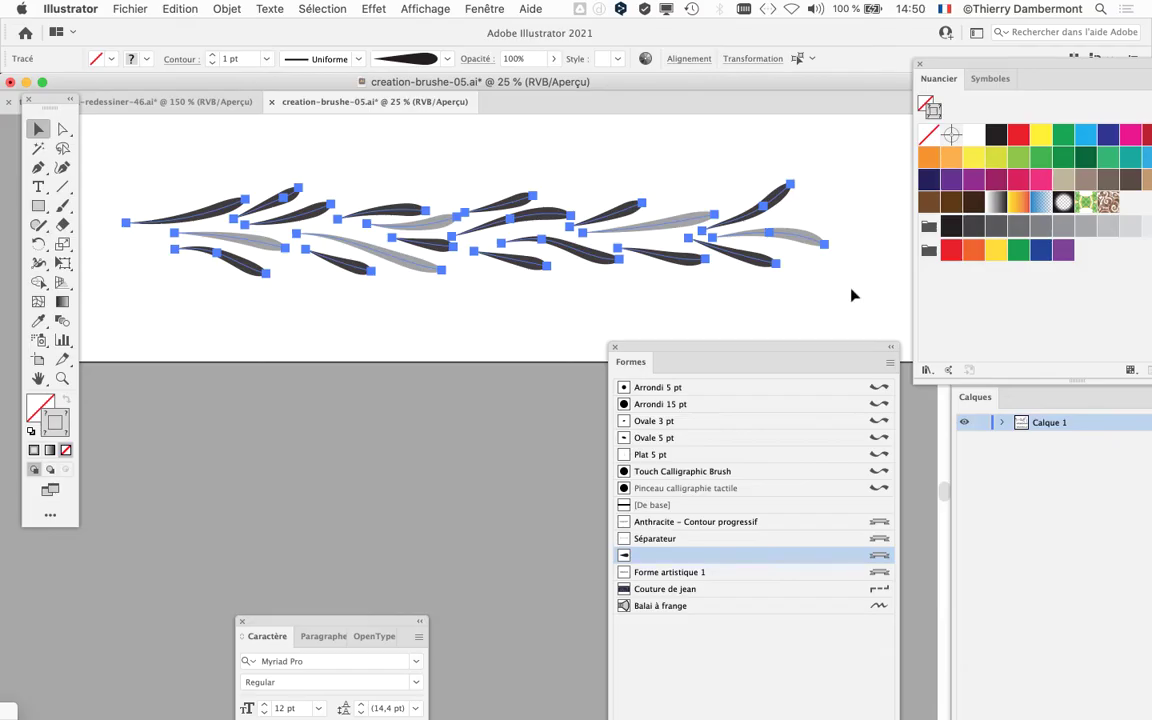
drag(625, 347, 761, 90)
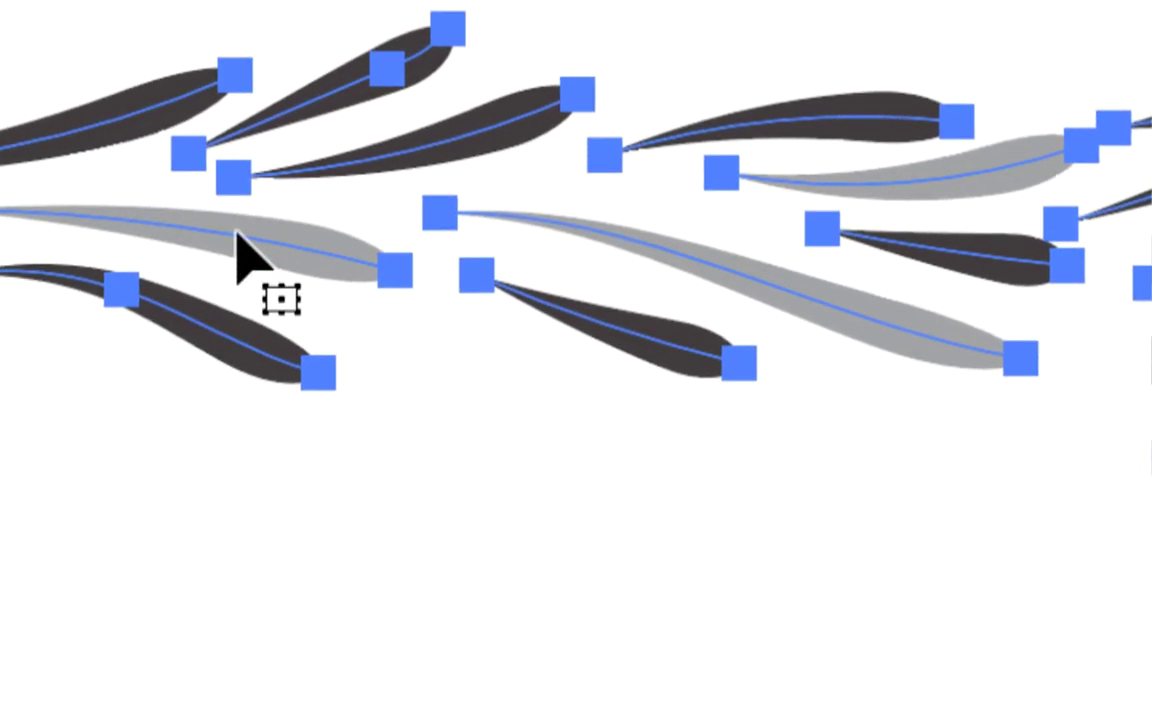
key(ctrl+shift+a)
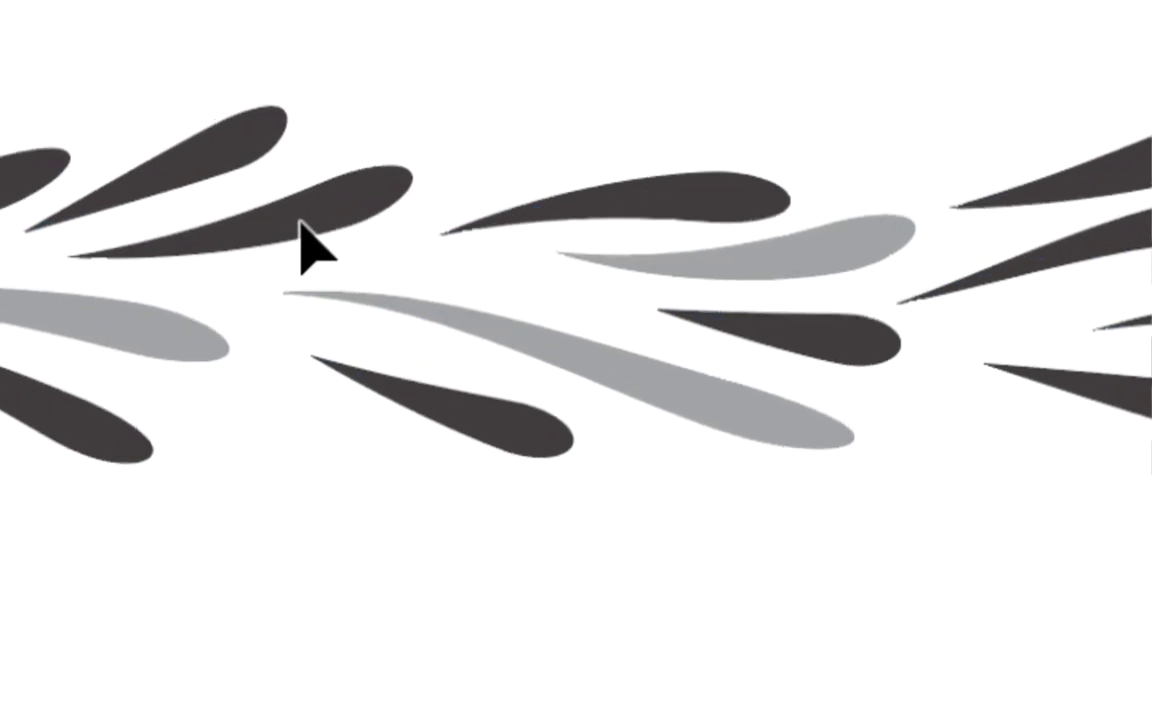
Drag the selected garland into the Formes panel and choose Forme artistique as the brush type.
drag(380, 265, 622, 355)
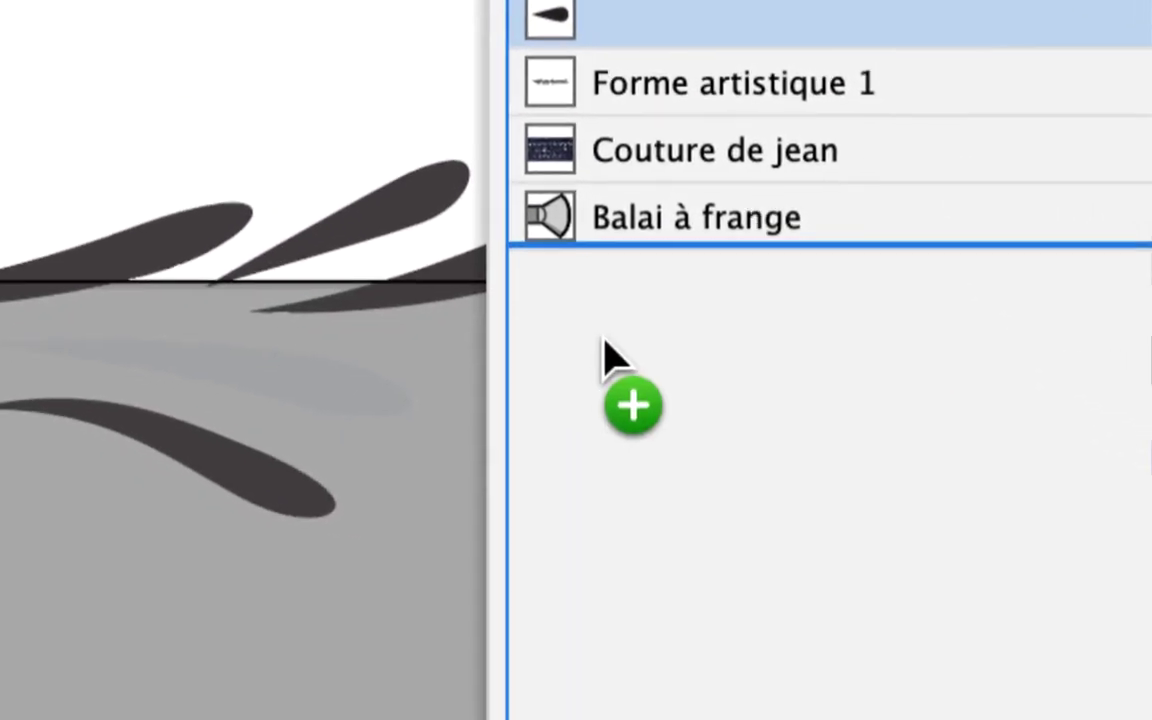
drag(622, 343, 626, 343)
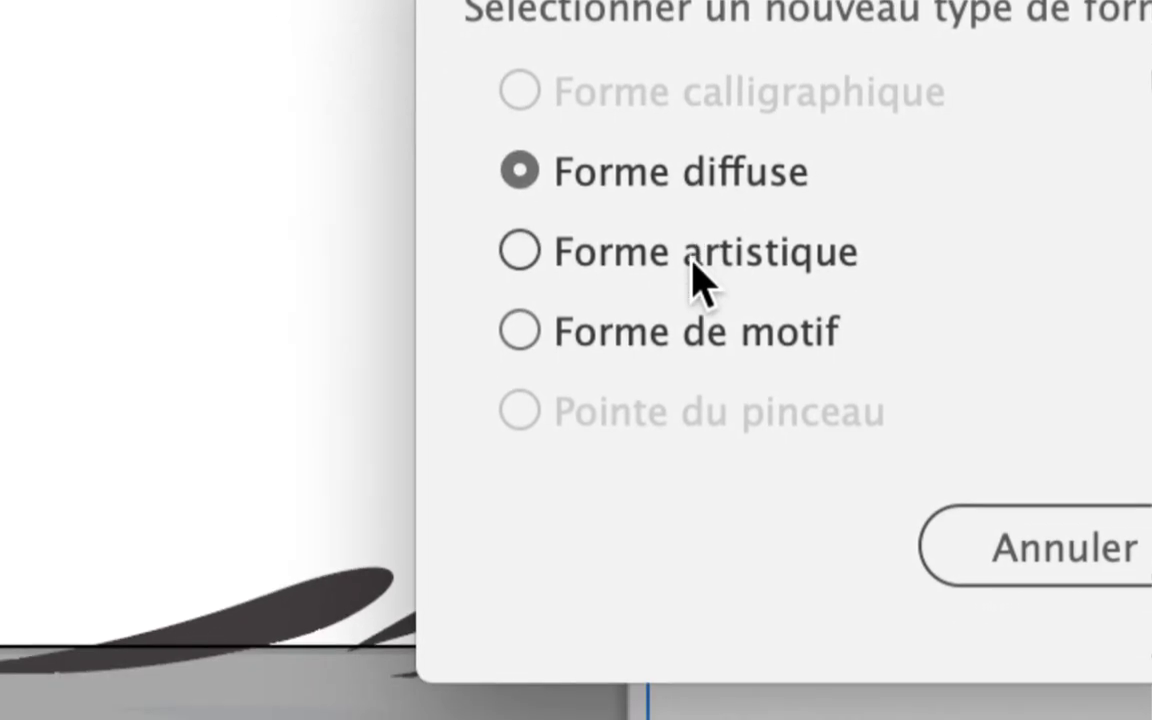
click(692, 264)
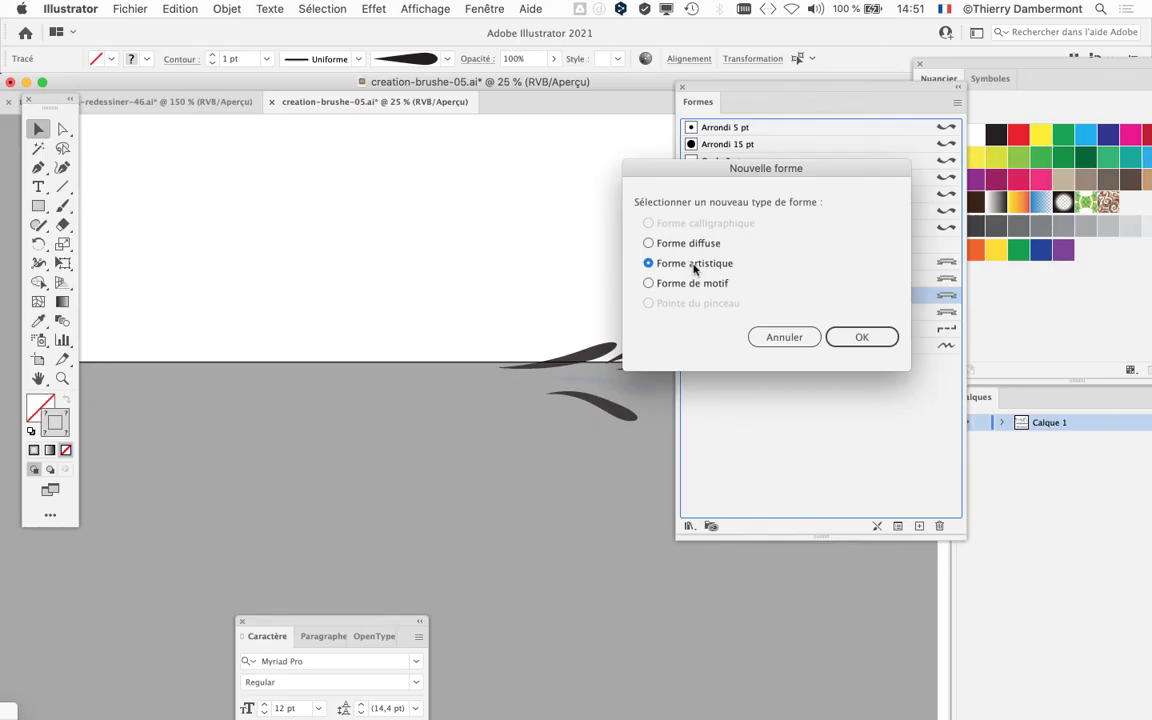
Name the new art brush 'feuillage avec gris' and save it.
click(886, 337)
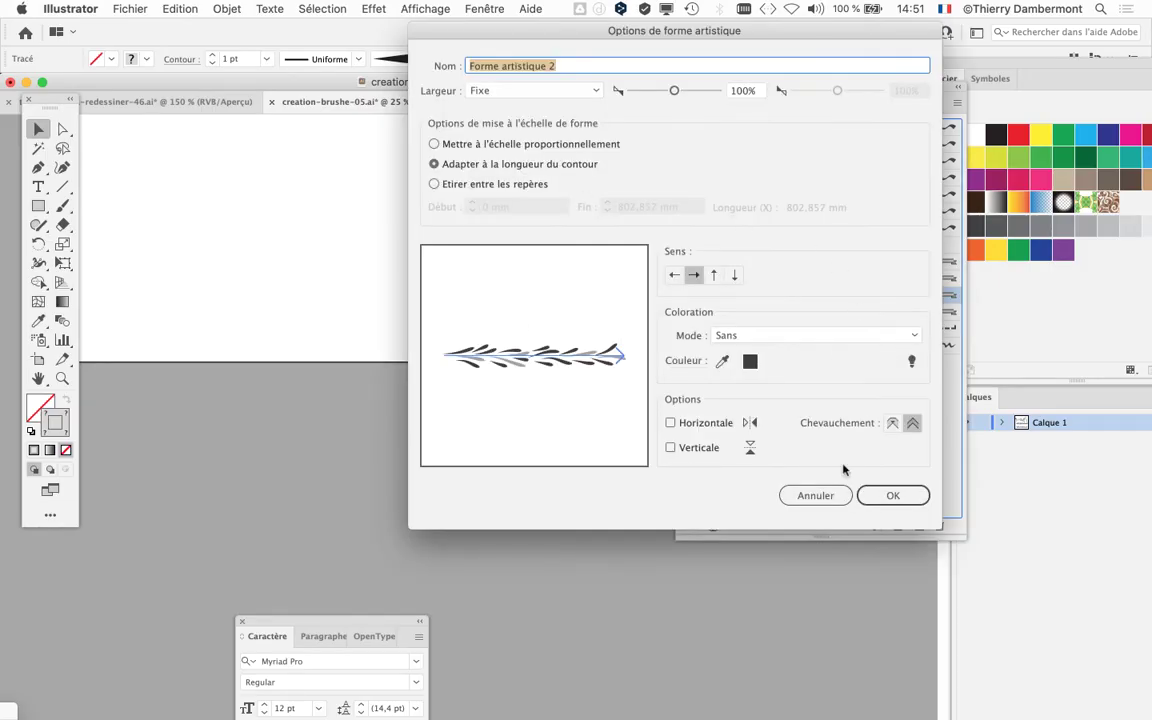
drag(575, 30, 643, 388)
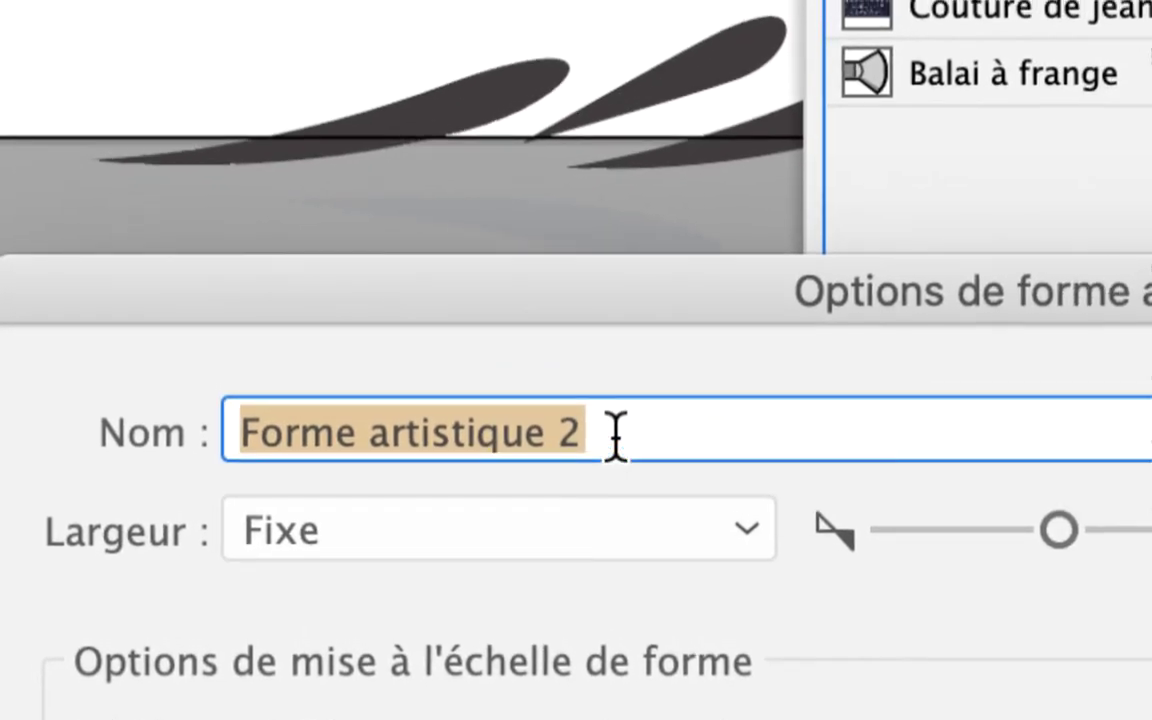
drag(615, 437, 240, 433)
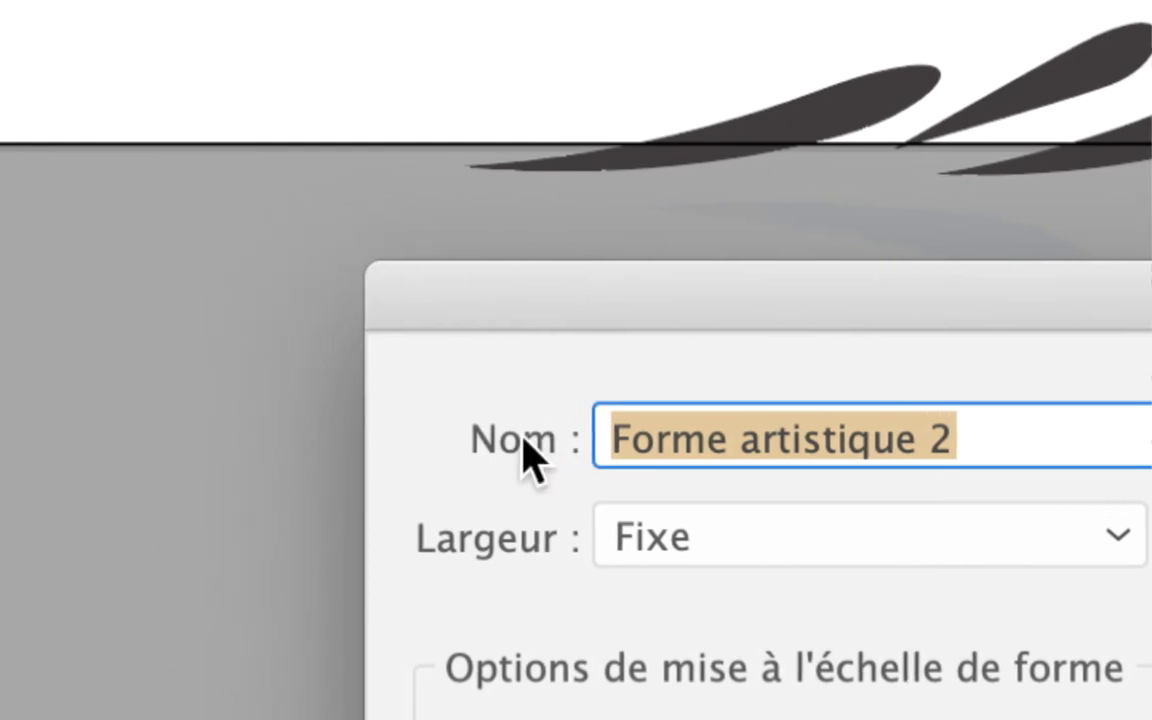
text(feuillag)
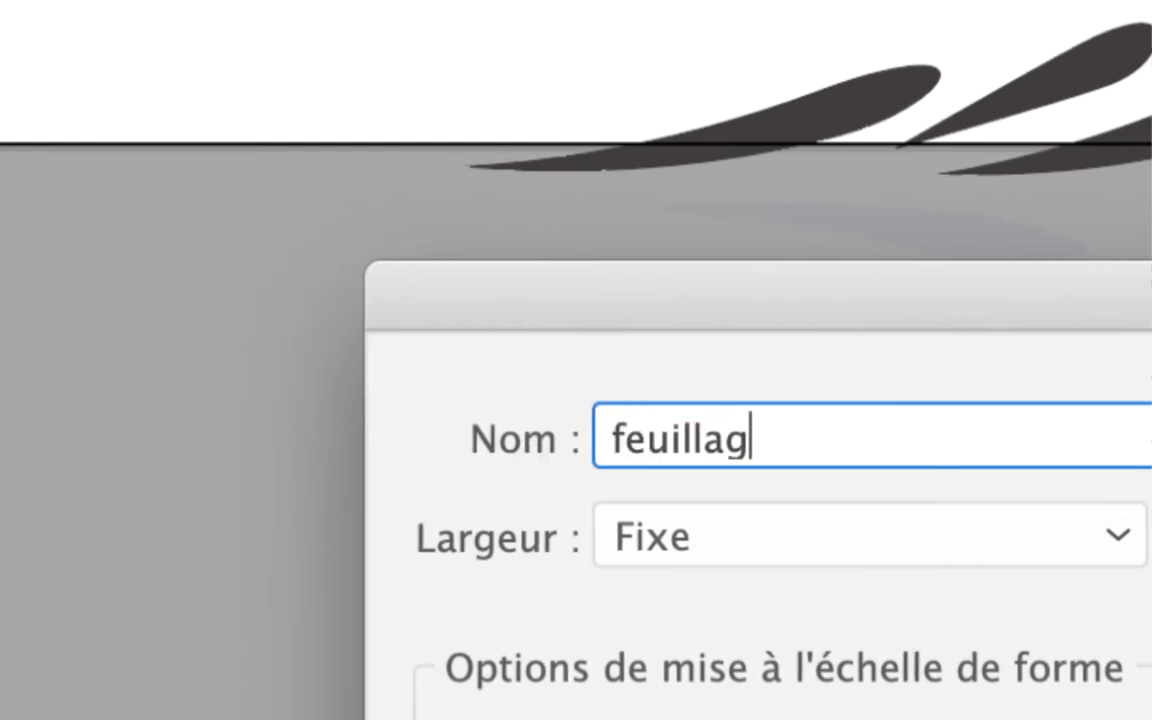
text(e avec gris)
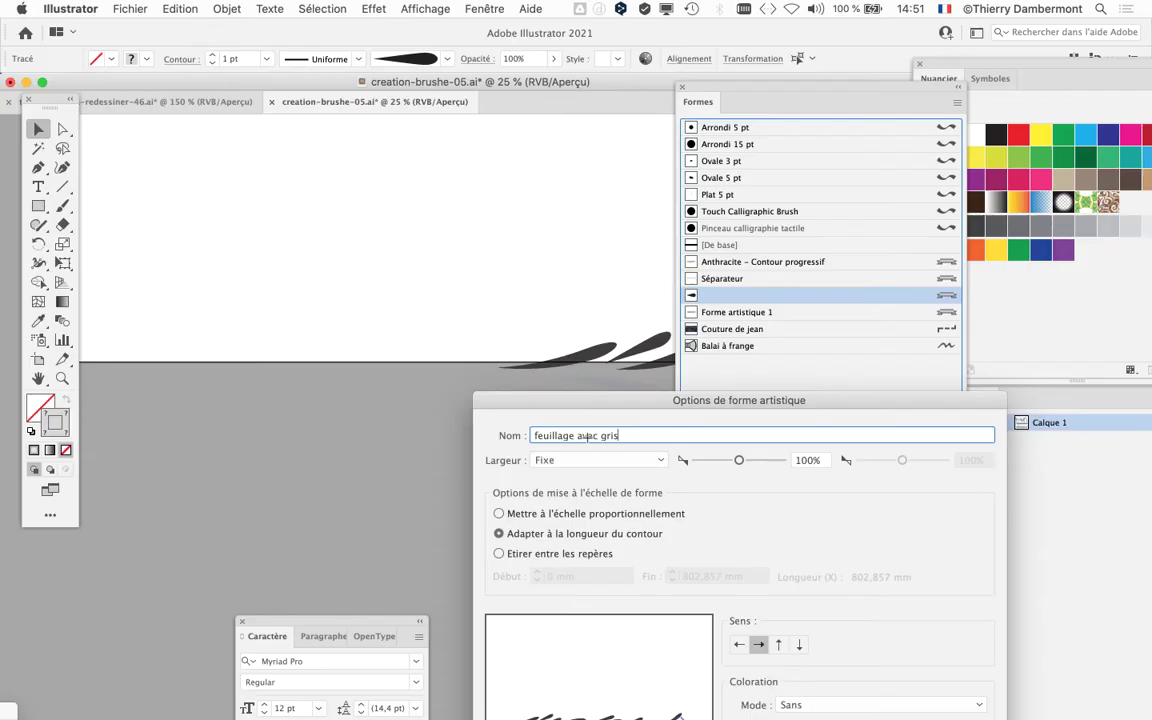
drag(607, 401, 290, 69)
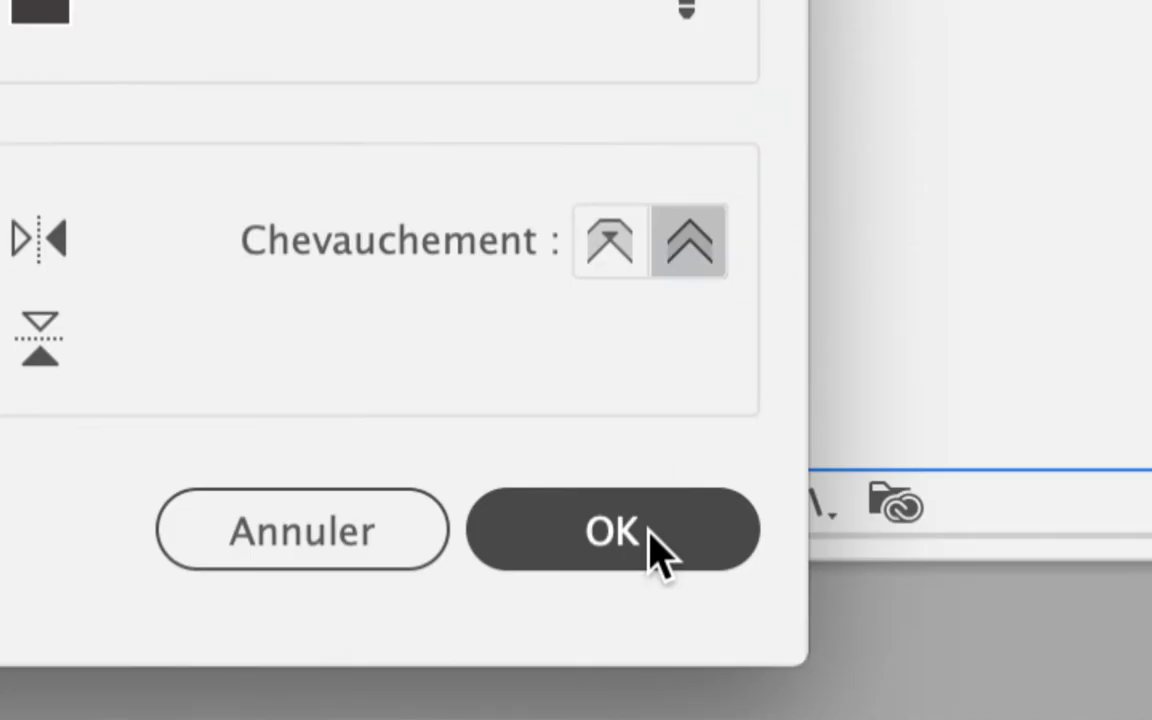
click(660, 550)
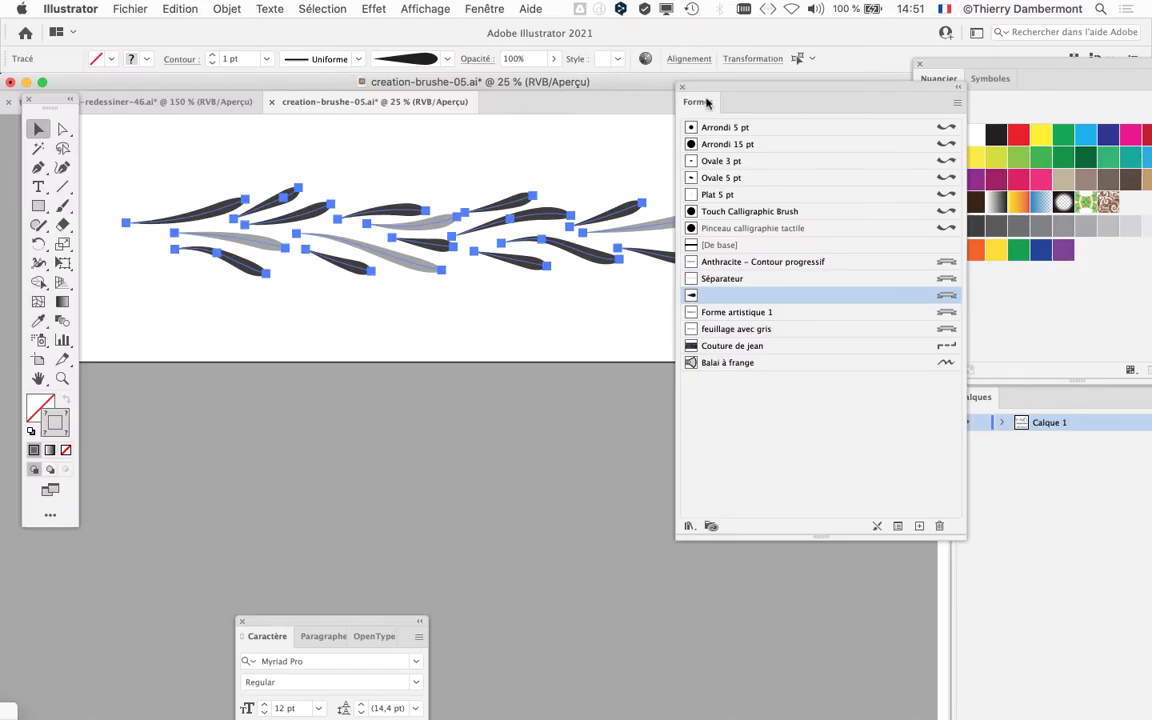
Apply the 'feuillage avec gris' brush to the selected garland paths.
drag(713, 90, 725, 37)
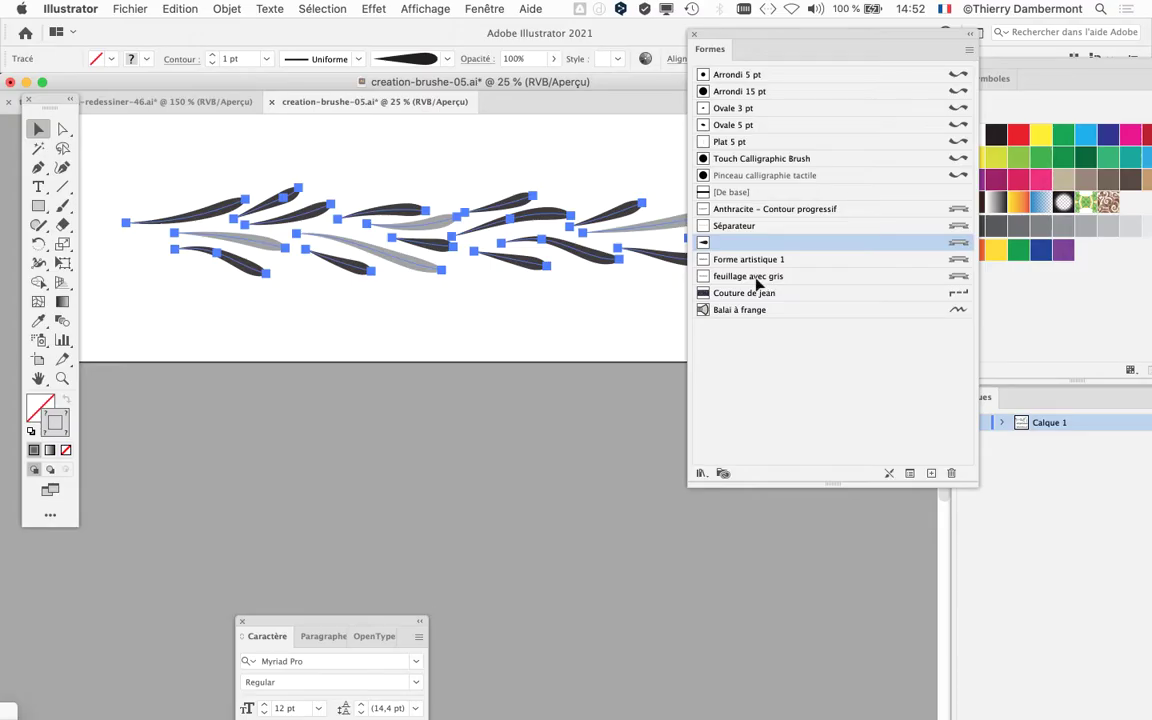
click(757, 284)
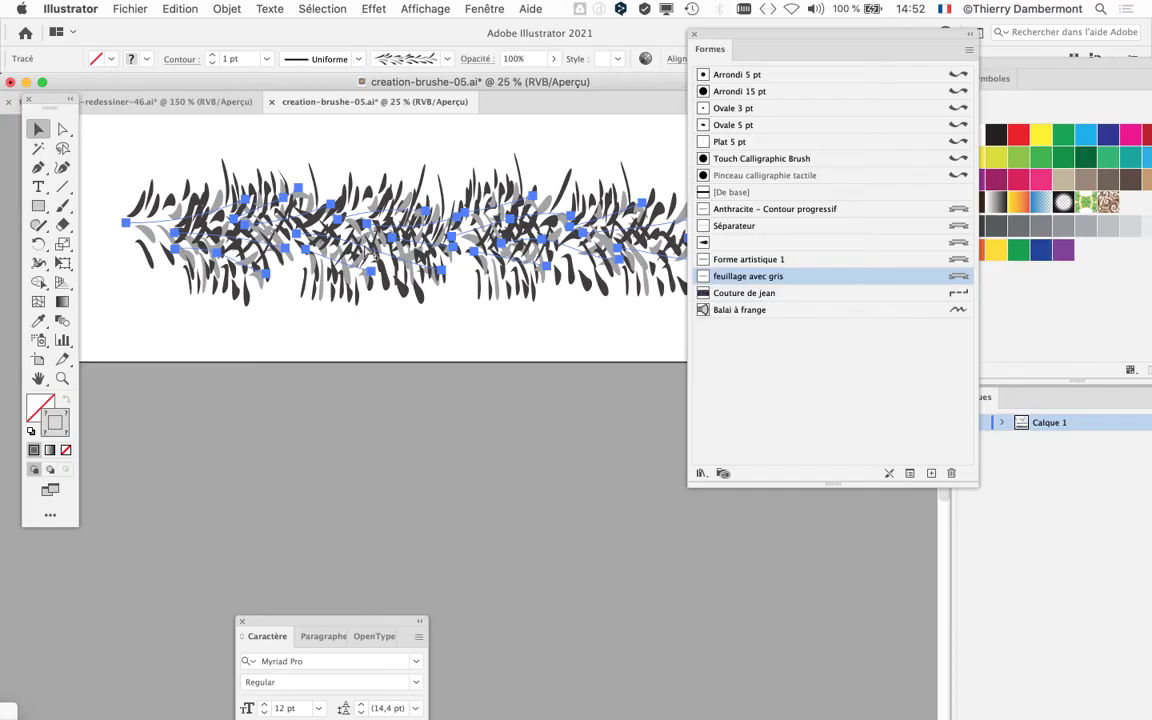
drag(727, 35, 873, 53)
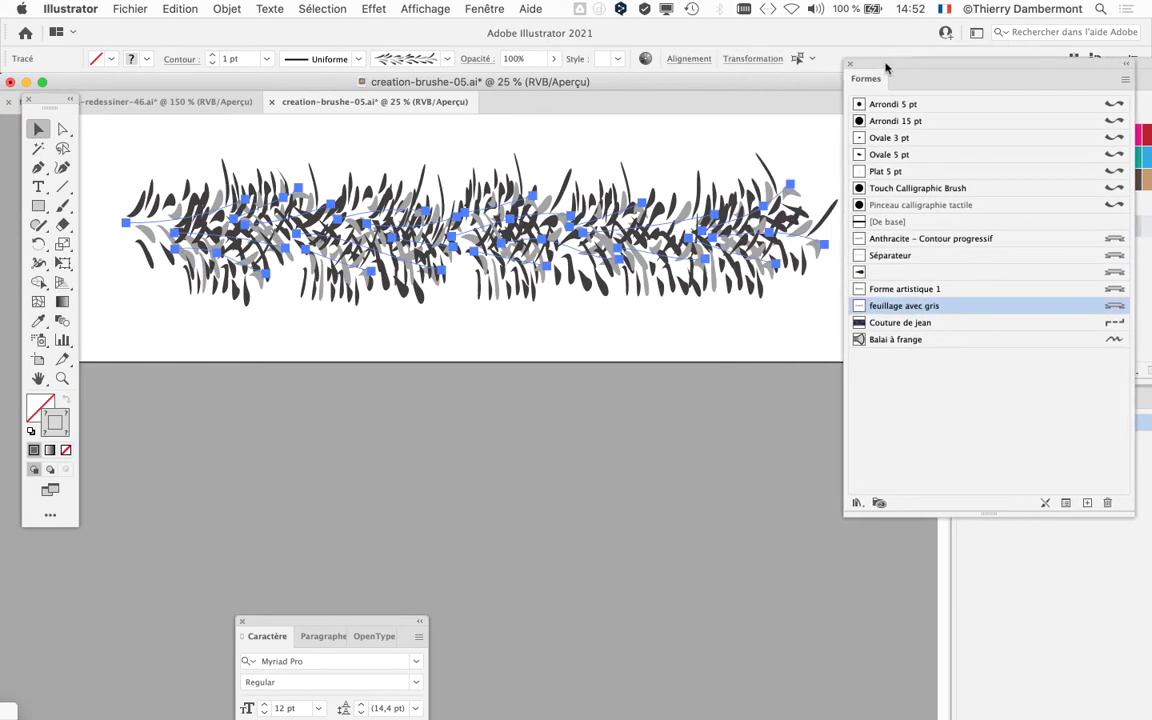
Undo Appliquer la forme artistique, deselect the leaves, and select the Forme artistique 1 brush.
click(180, 8)
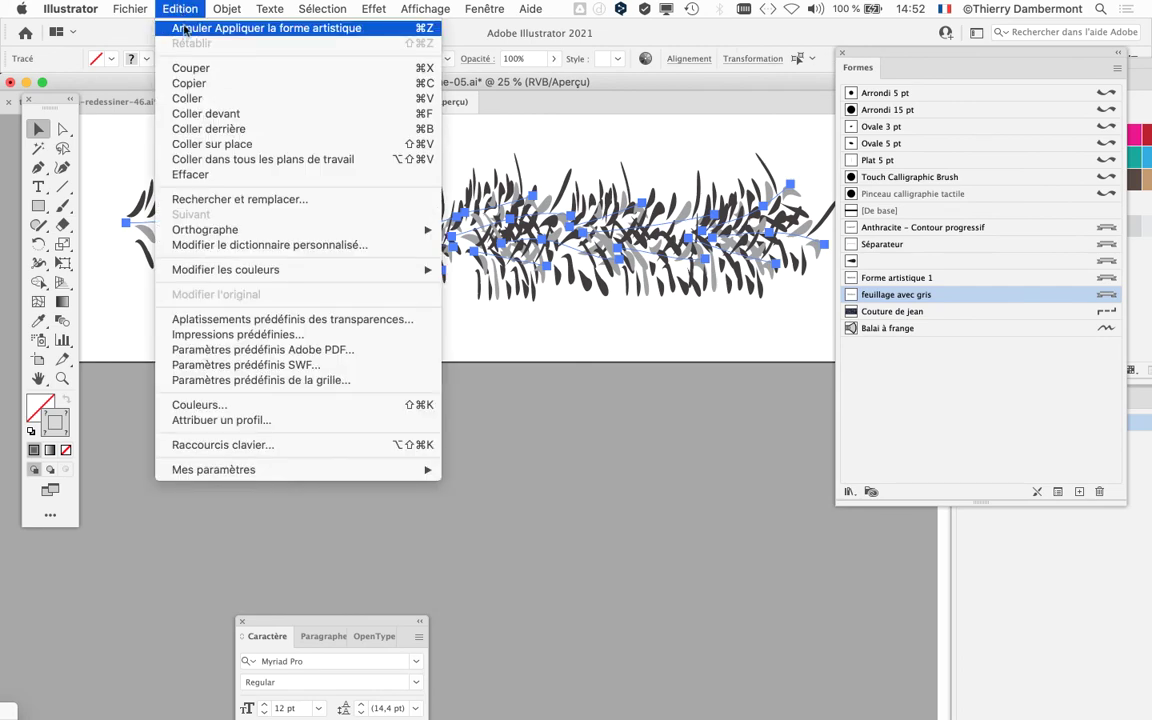
click(185, 28)
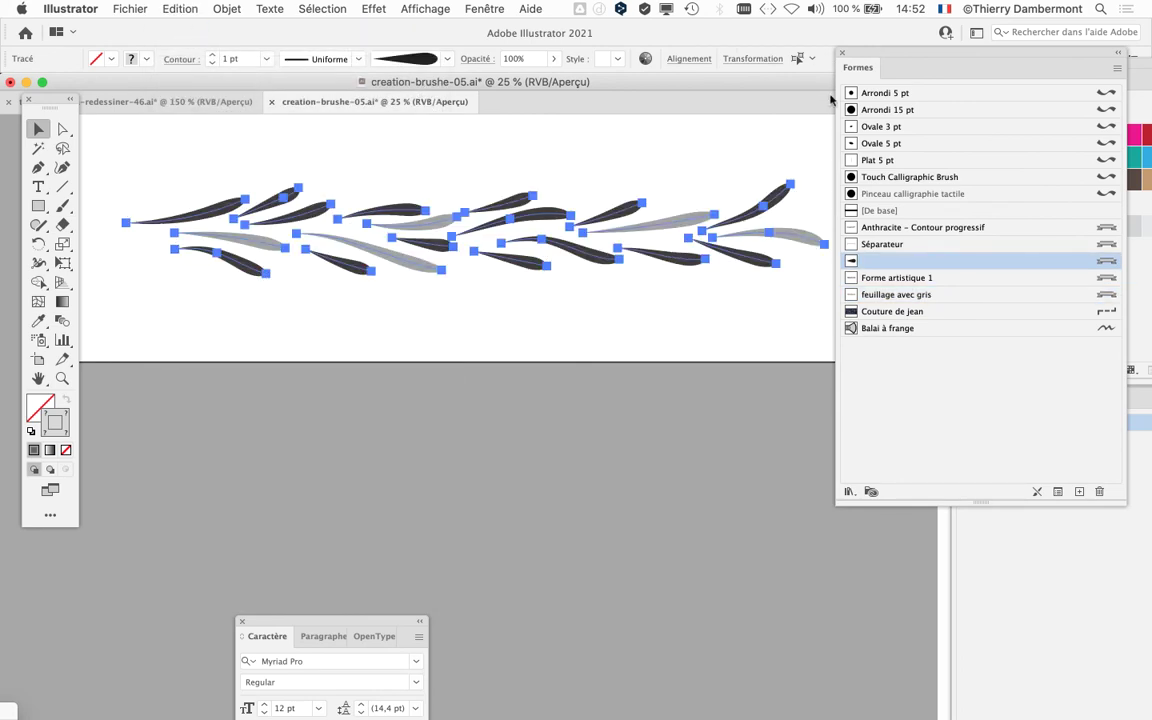
drag(851, 60, 823, 46)
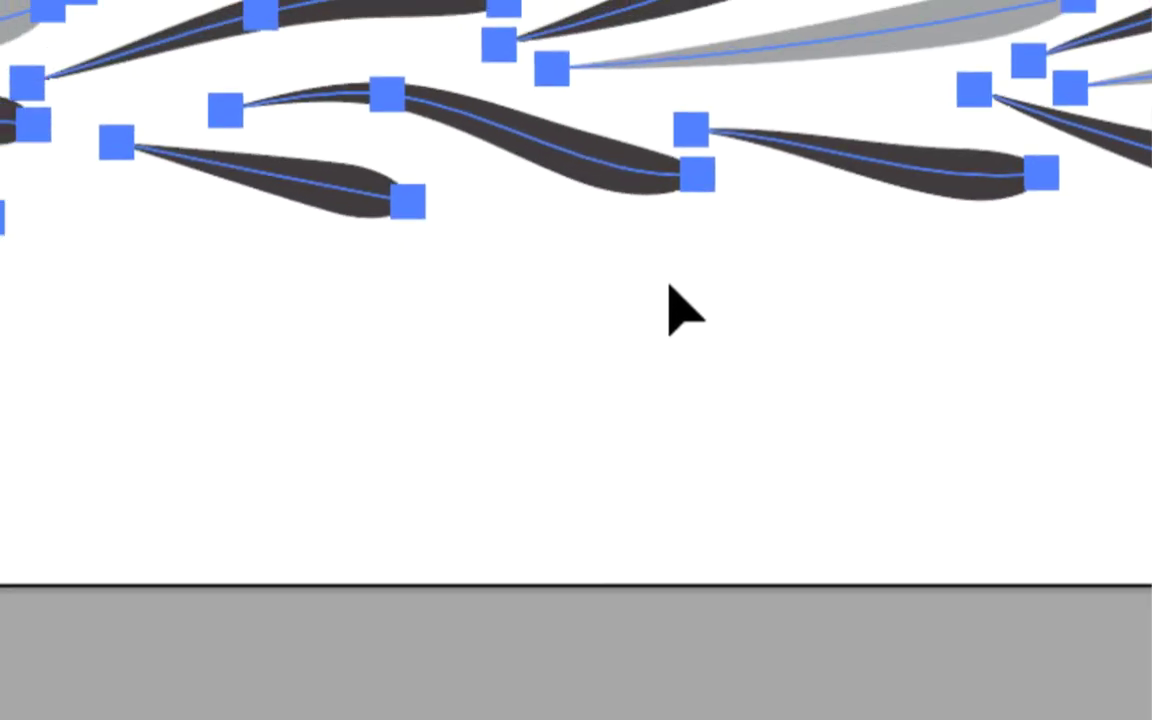
click(688, 300)
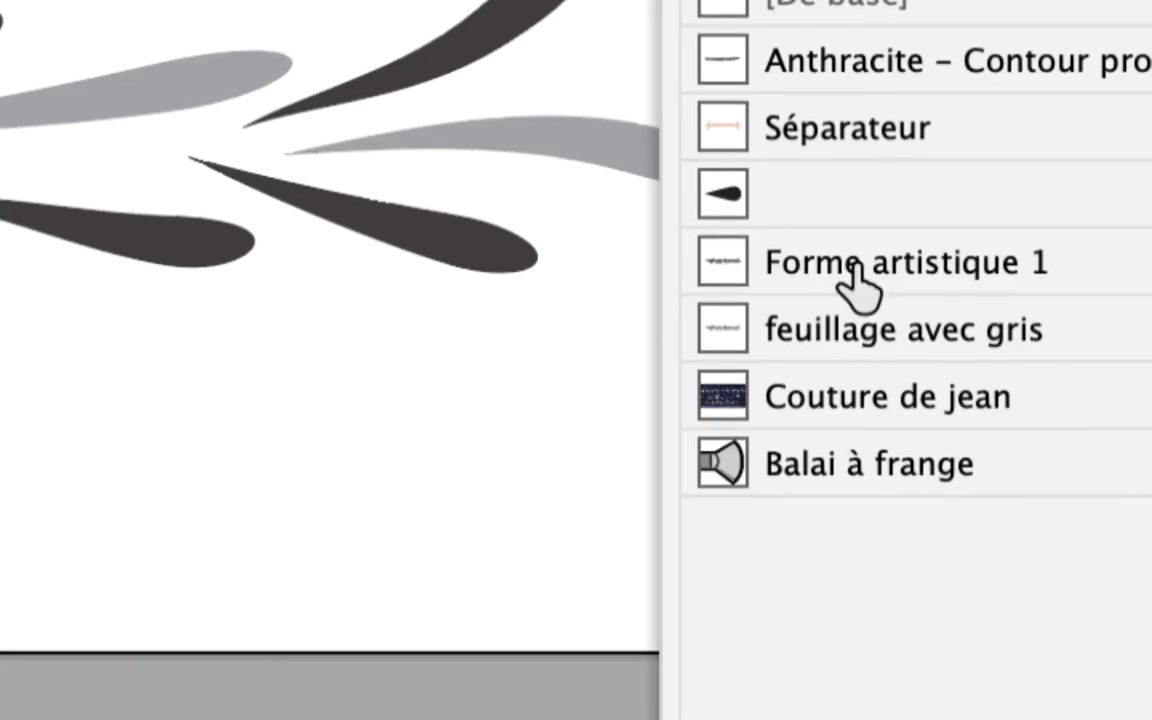
click(858, 265)
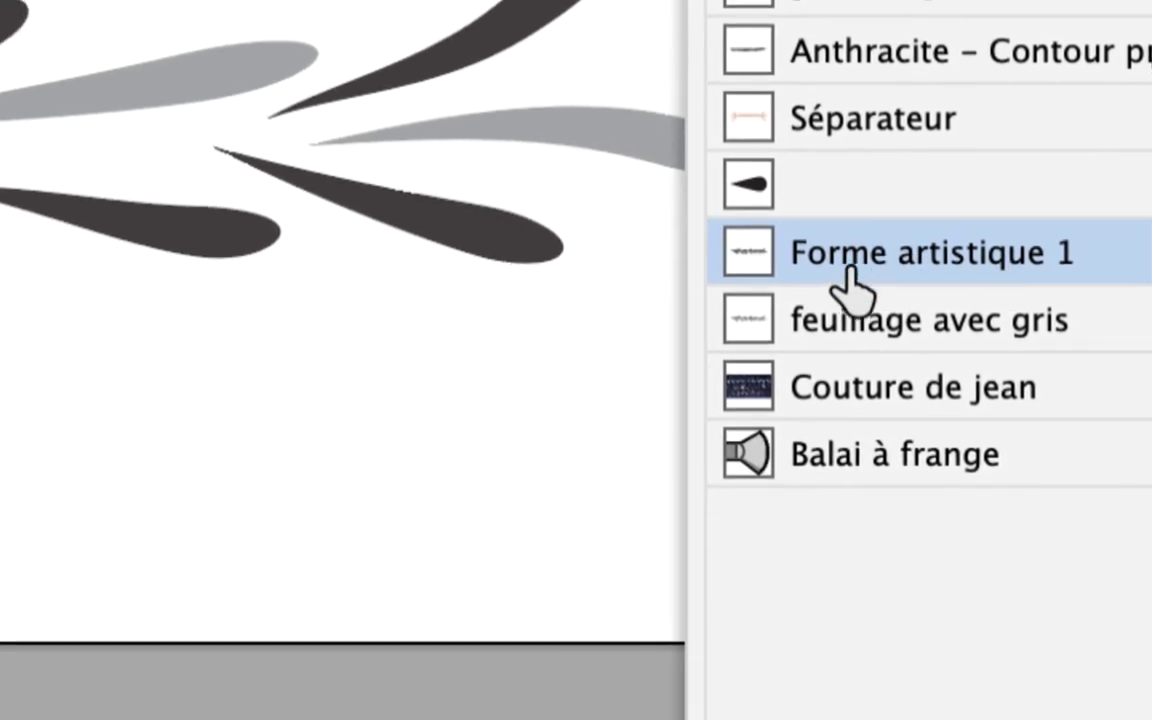
Rename the Forme artistique 1 brush to 'feuillage sans gris (tout noir)'.
double_click(885, 262)
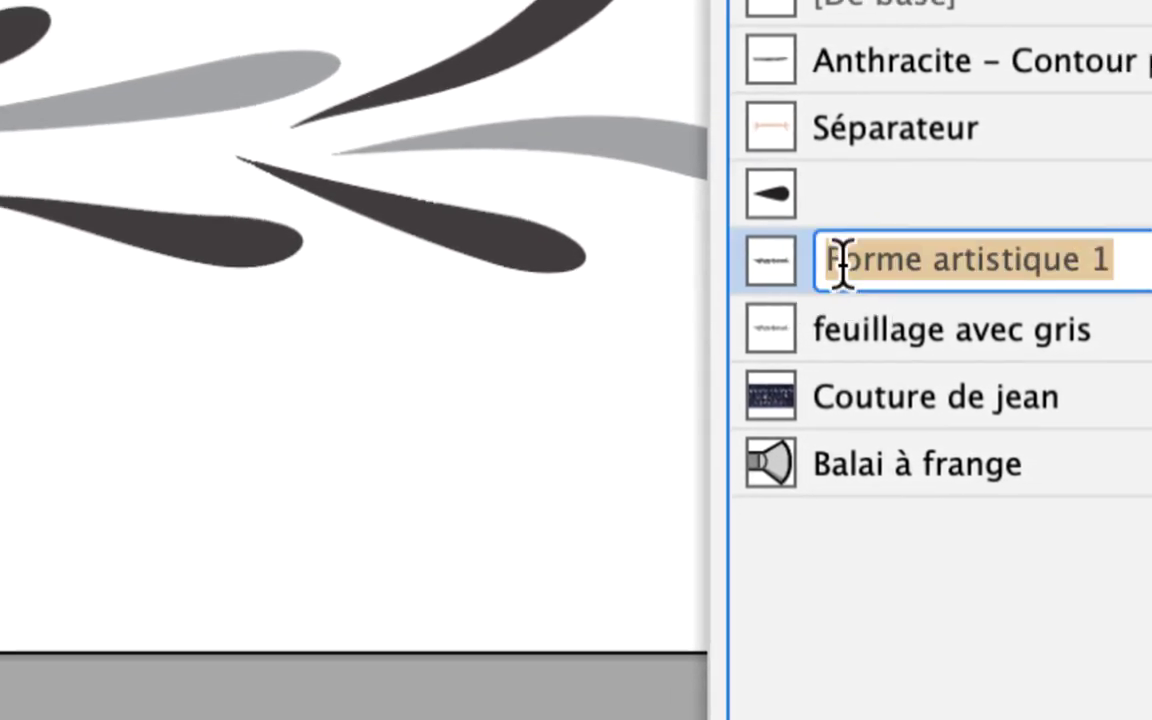
double_click(828, 262)
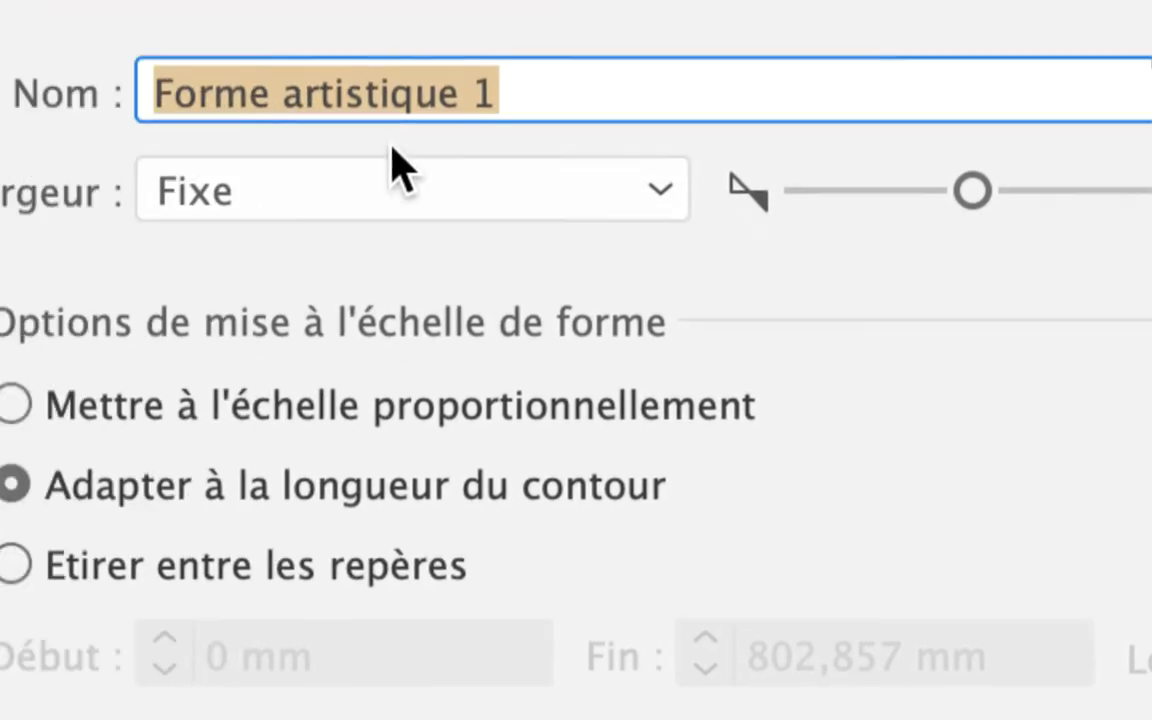
text(forme )
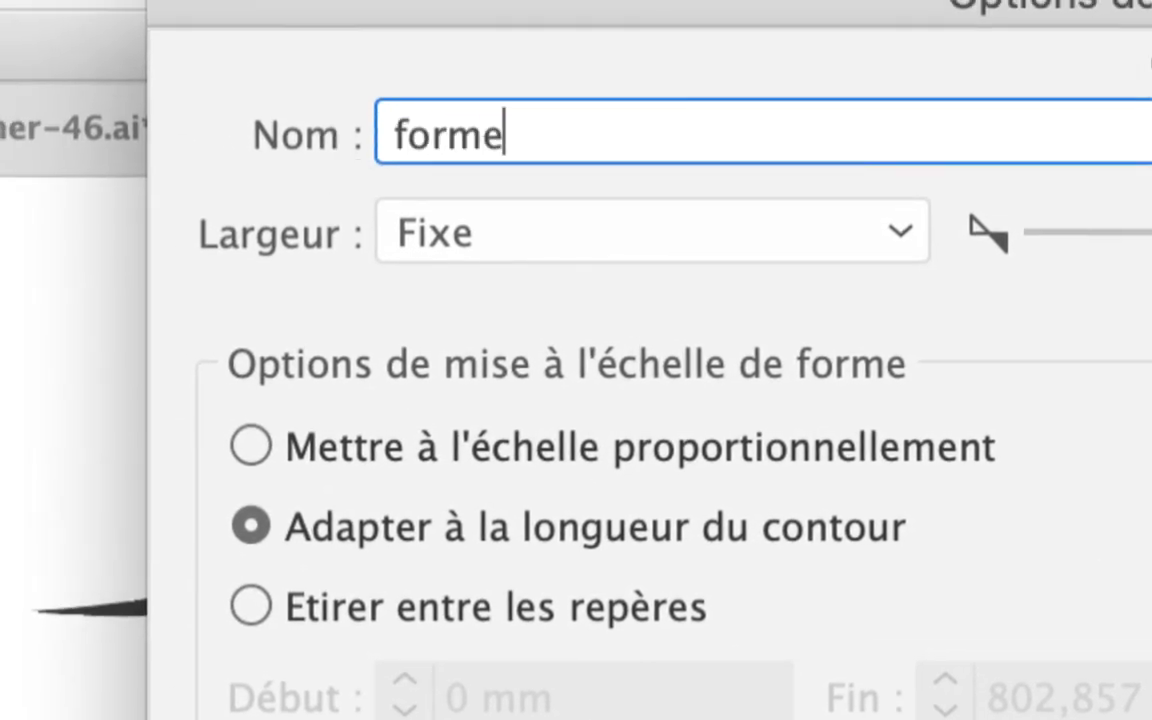
text(artisti)
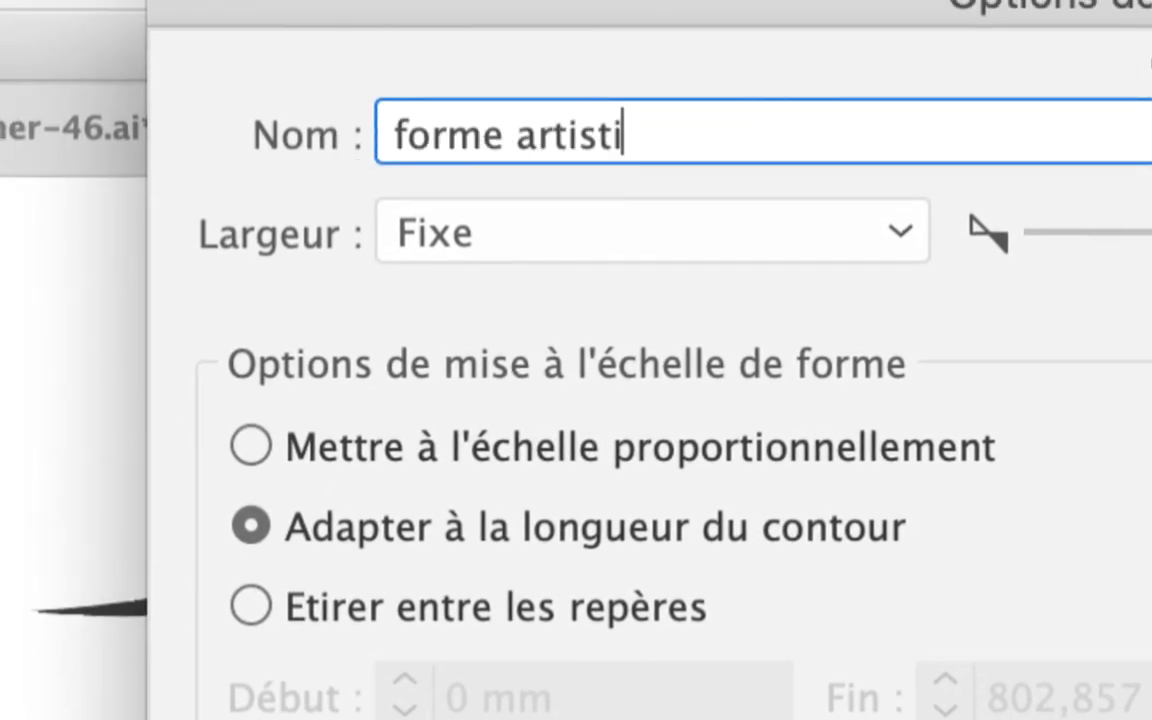
text(que sa)
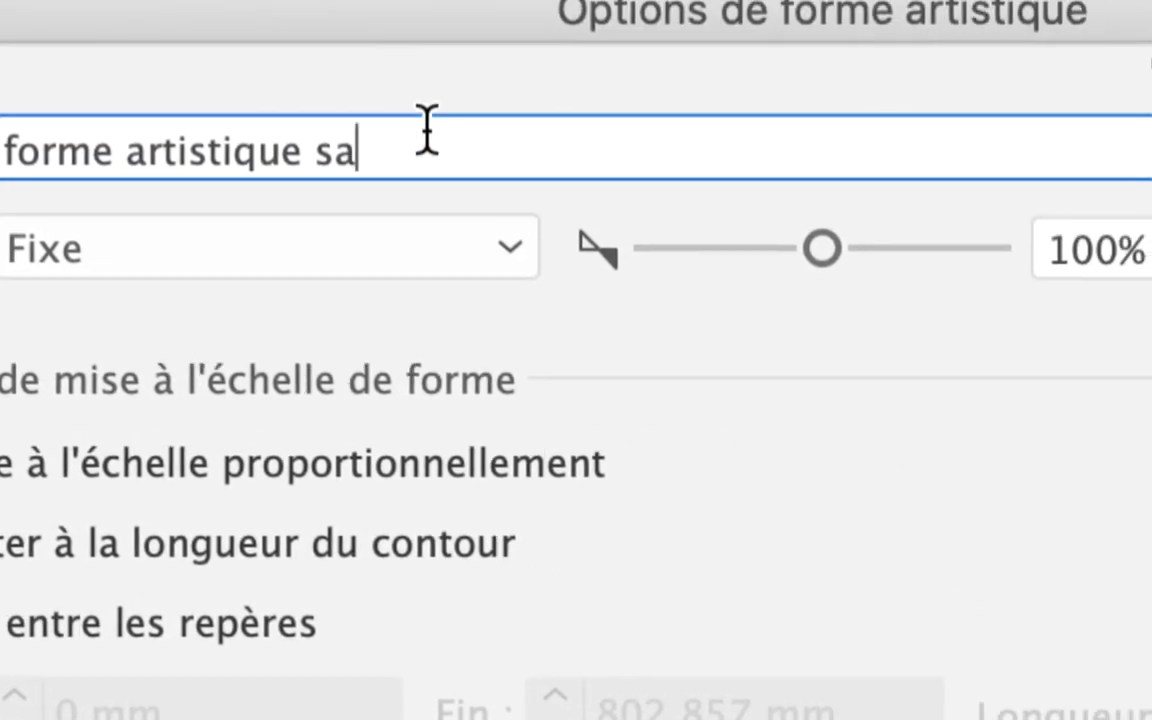
drag(795, 137, 318, 135)
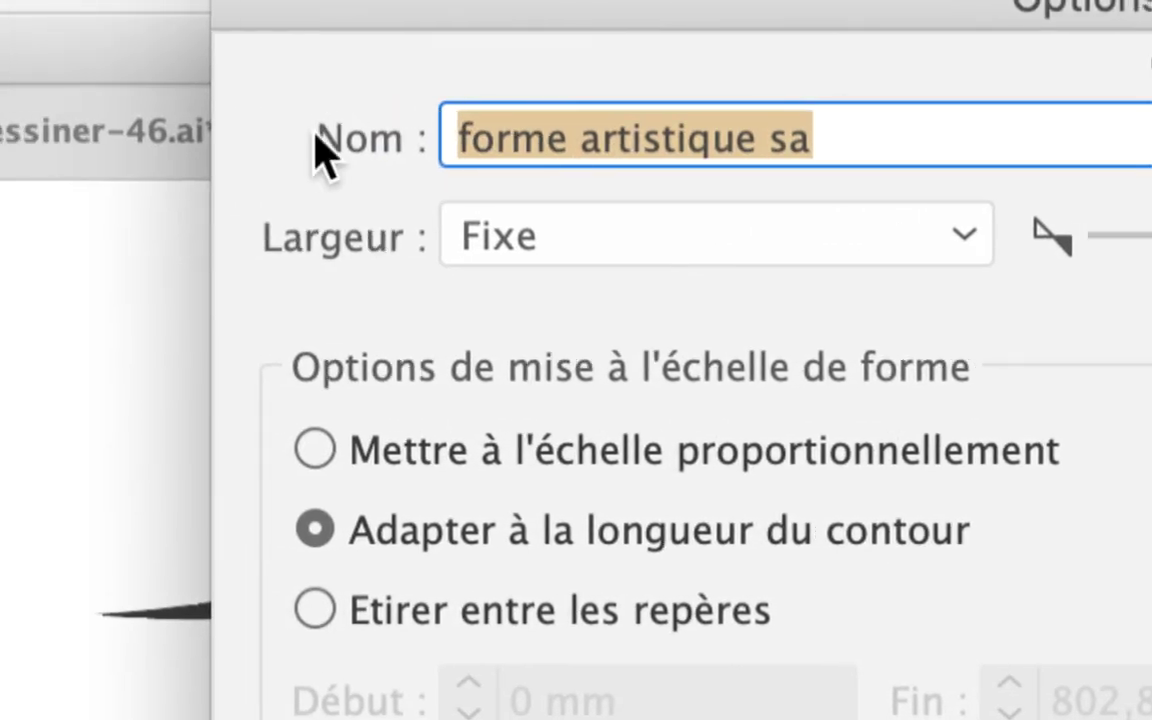
text(feuillage sans )
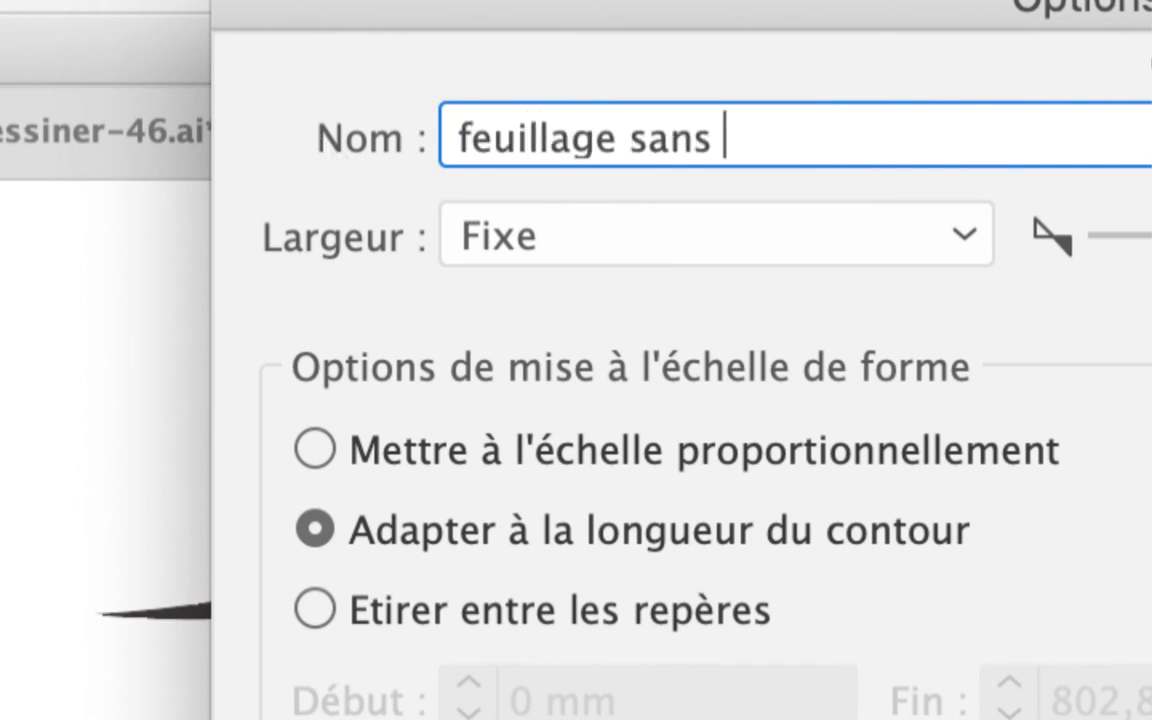
text(gris (tout n)
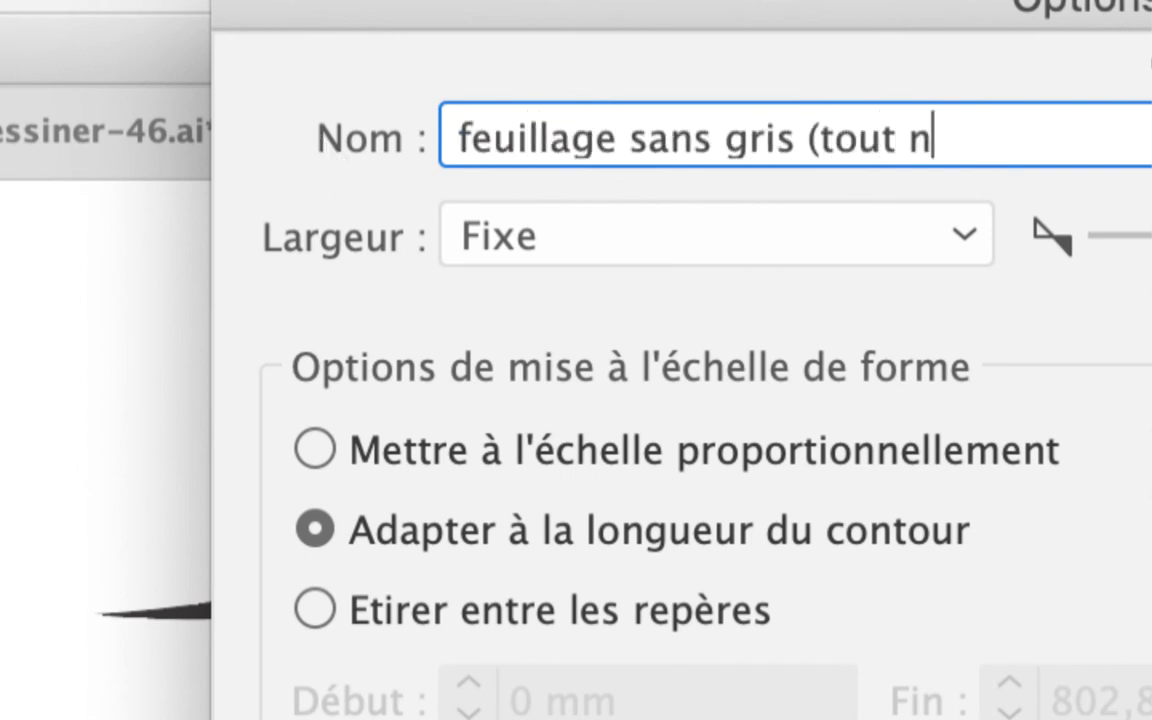
text(oir))
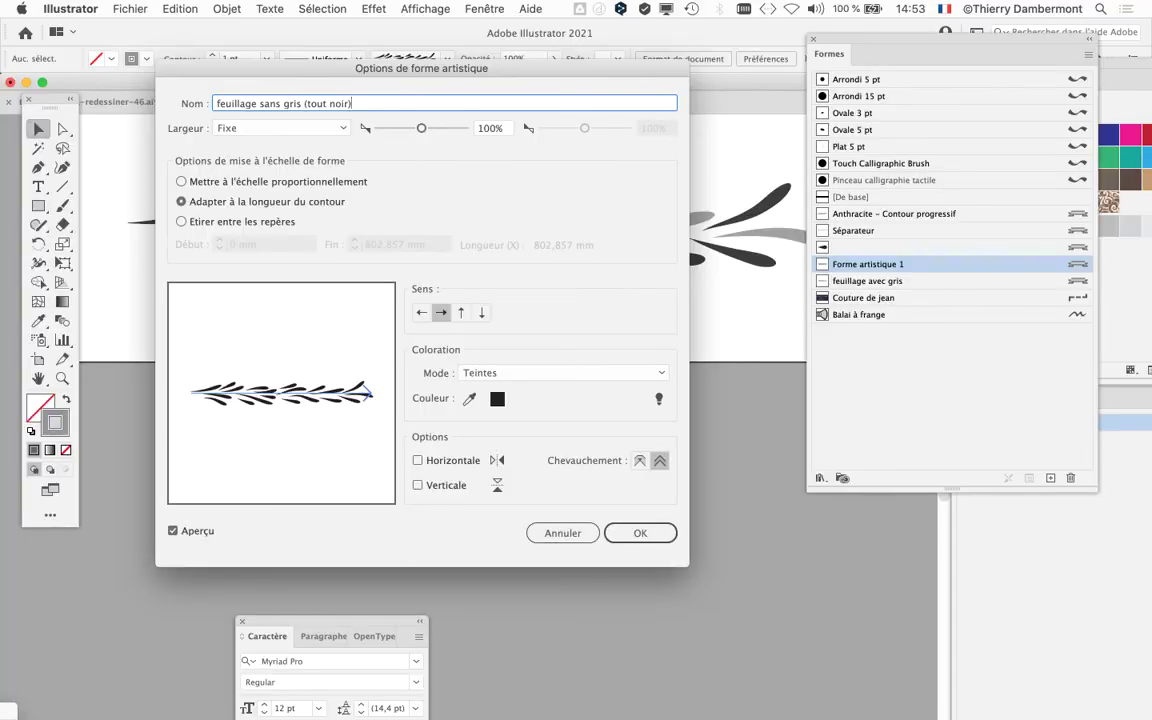
key(Return)
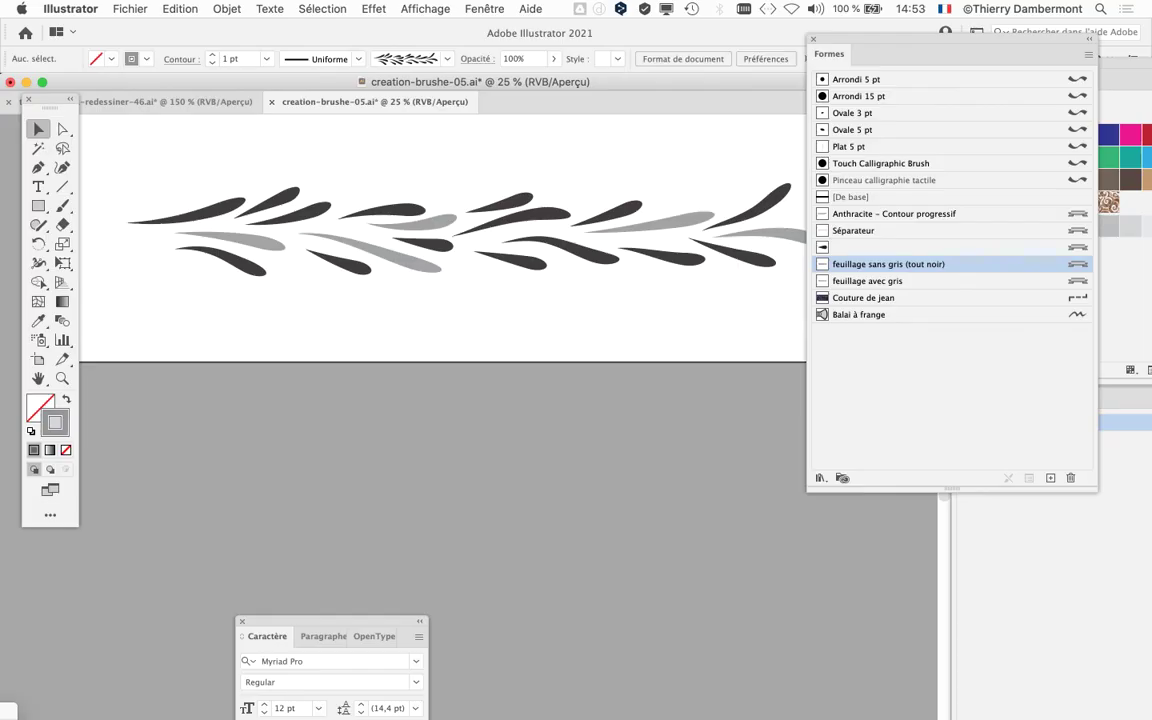
key(ctrl+Tab)
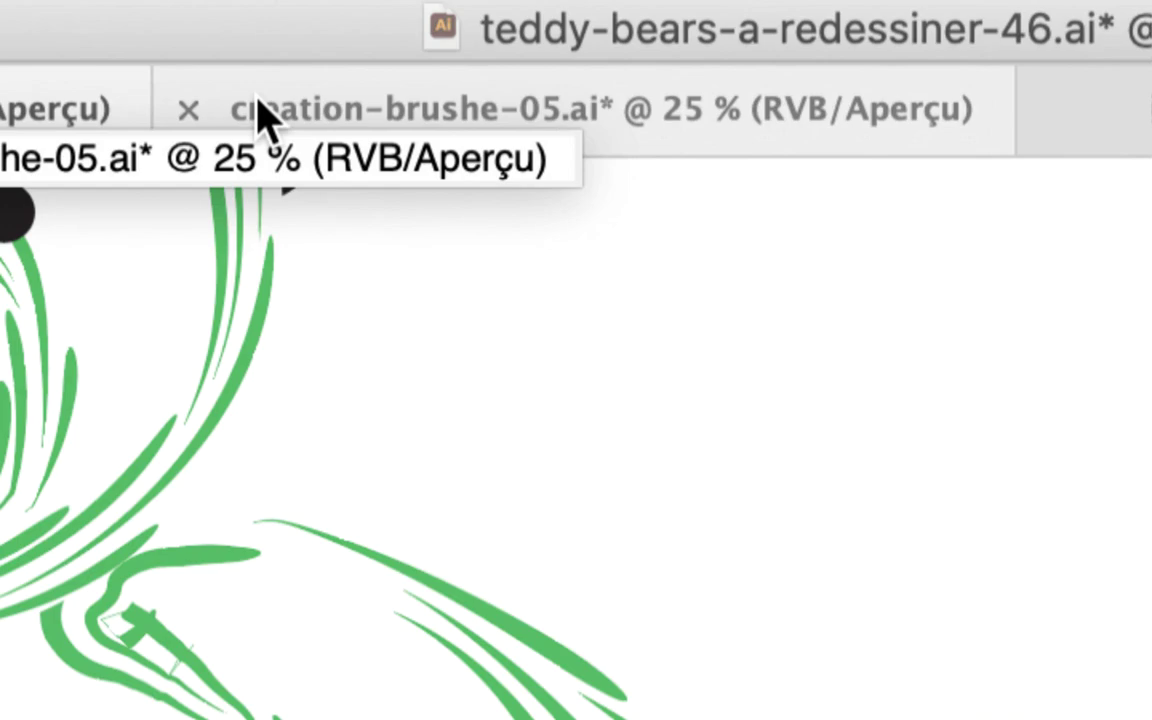
click(268, 118)
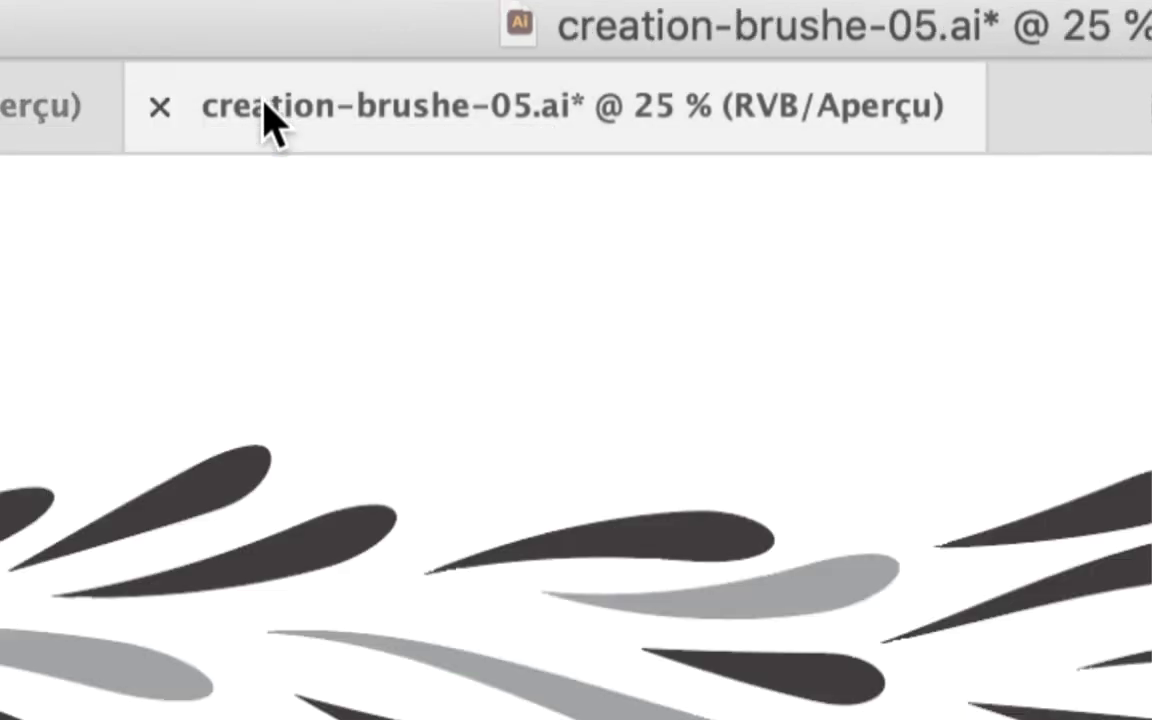